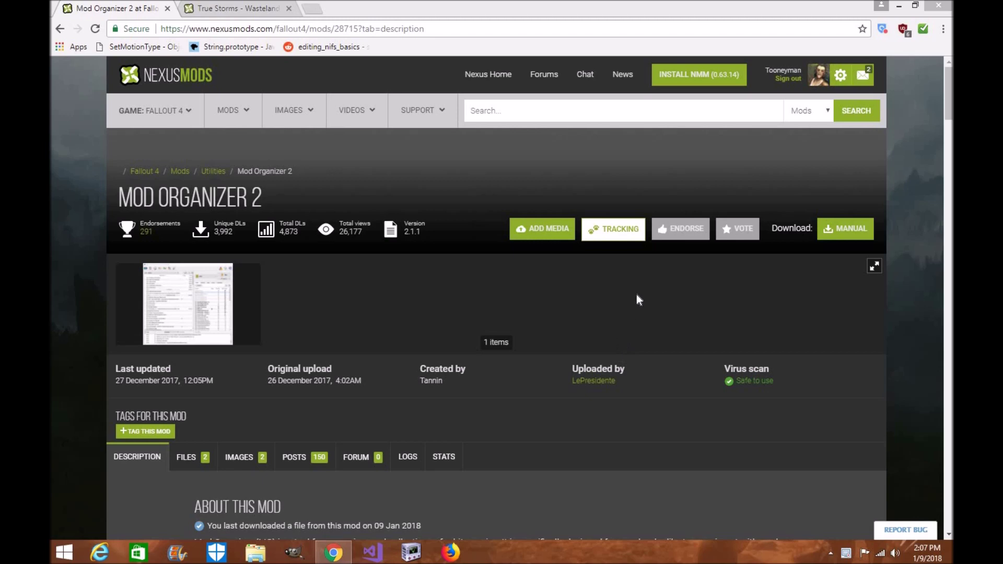
- After viewing the mod's full-size screenshot, open Fallout 4's Data folder in File Explorer and minimize Chrome
click(161, 314)
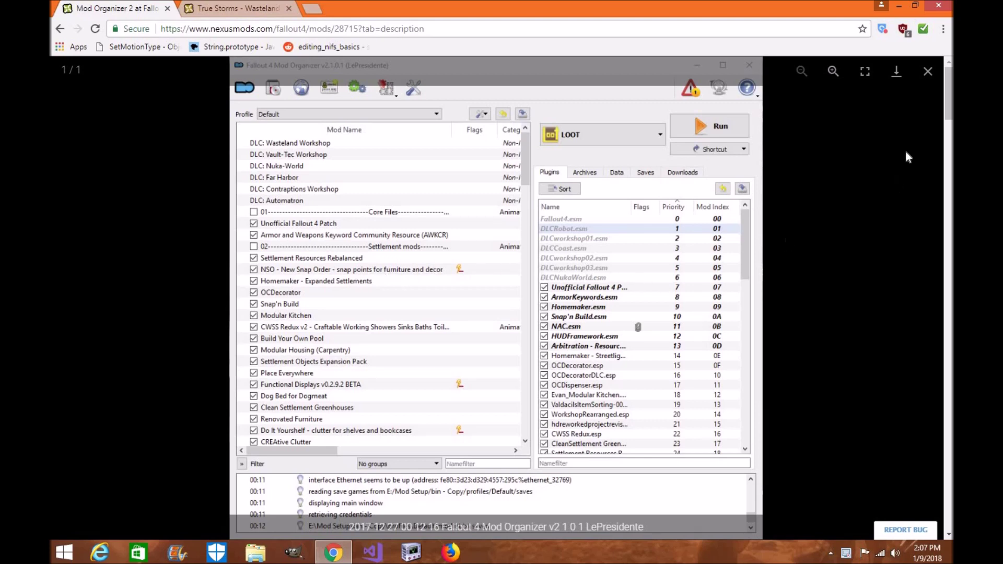
click(928, 71)
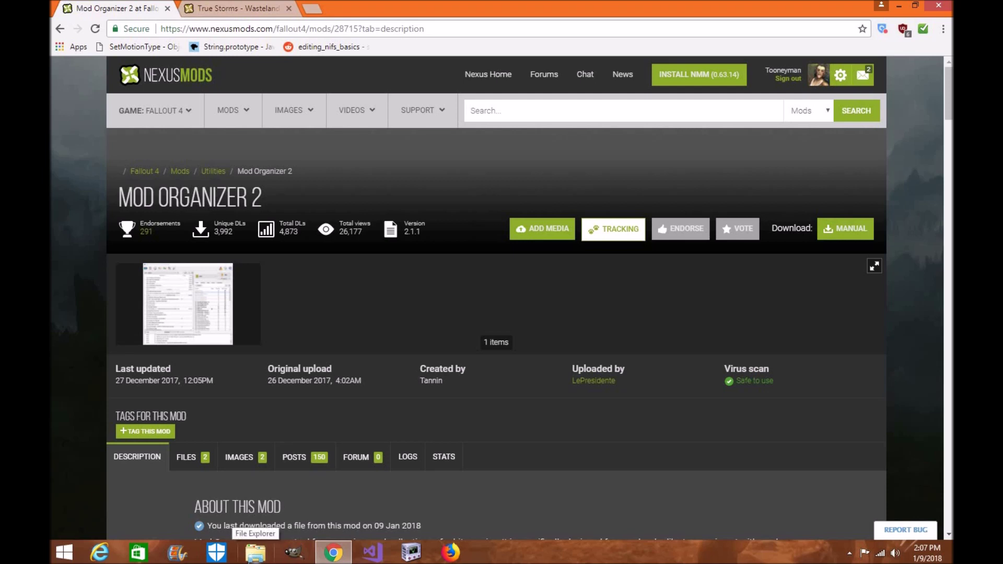
click(256, 552)
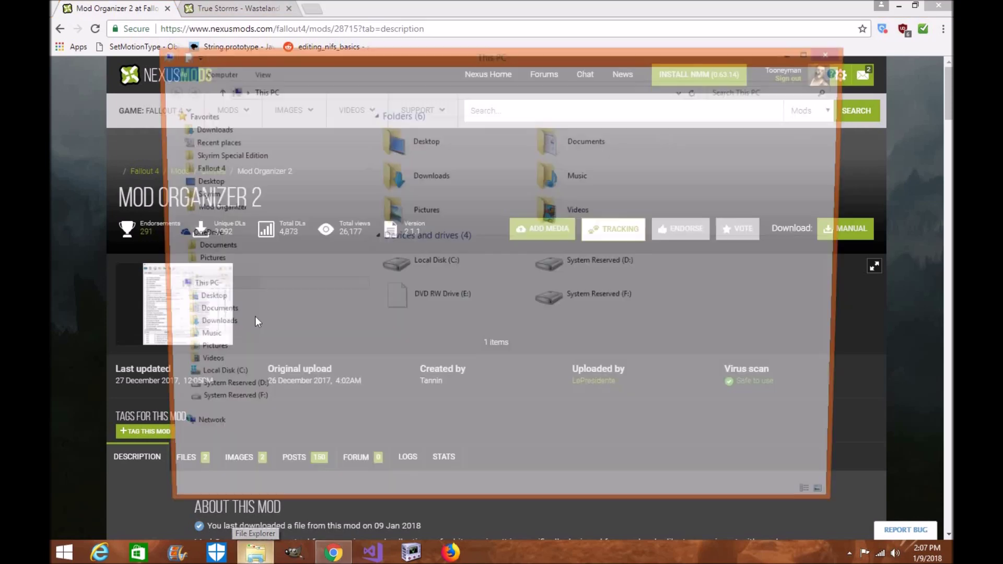
click(335, 168)
double_click(418, 155)
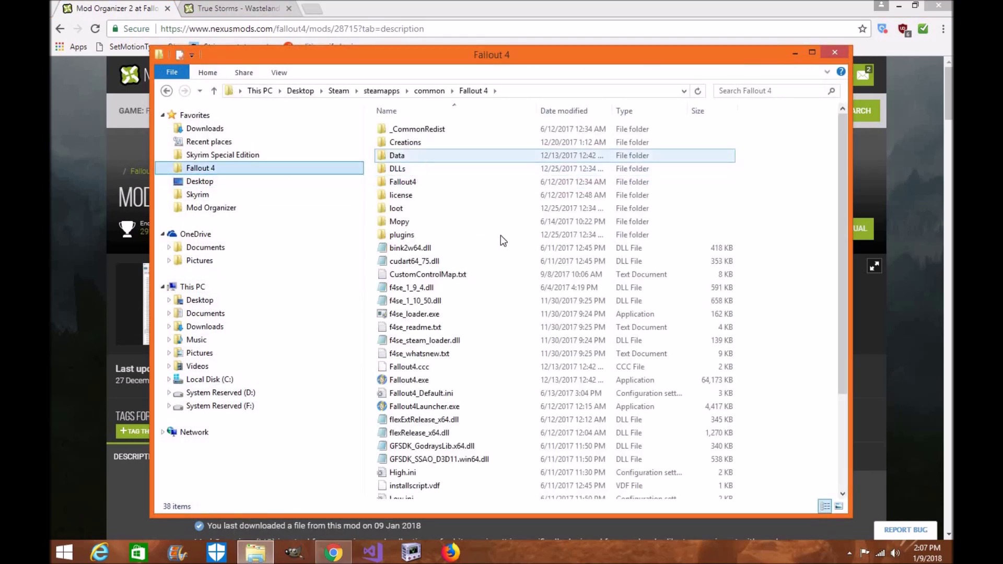
scroll(500, 261, down, 8)
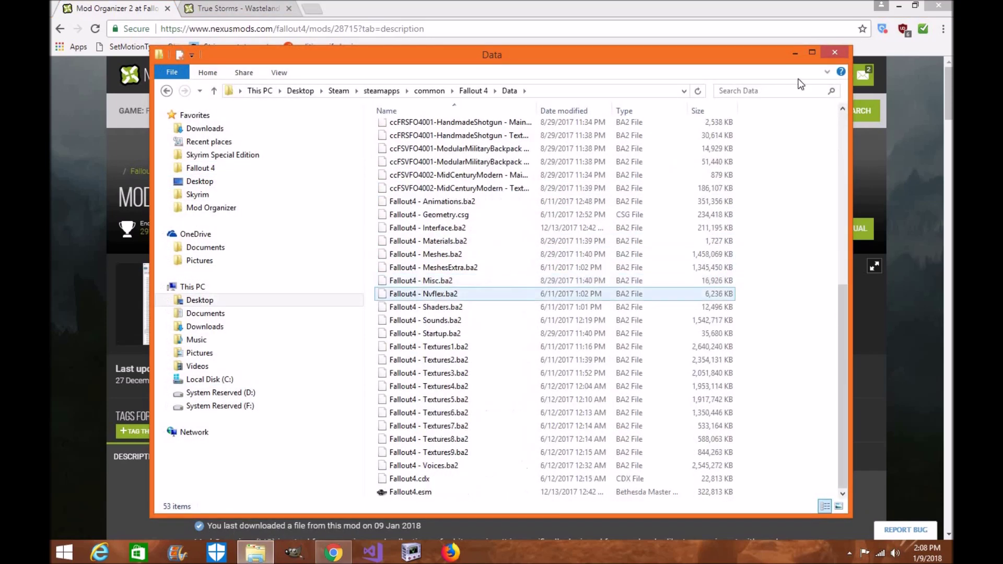
click(899, 5)
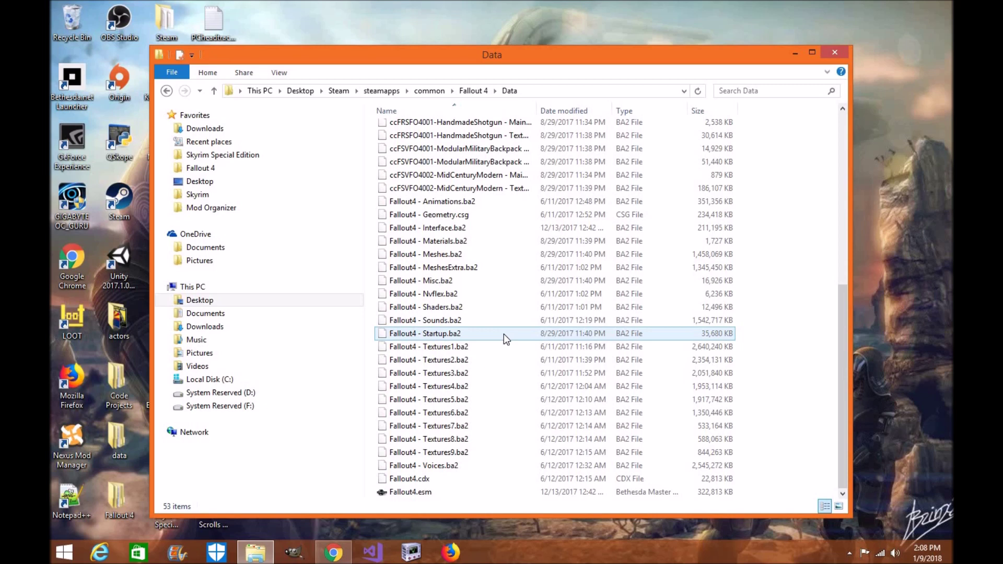
- Delete Bashed Patch, 0.esp from the Fallout 4 Data folder
scroll(504, 334, up, 8)
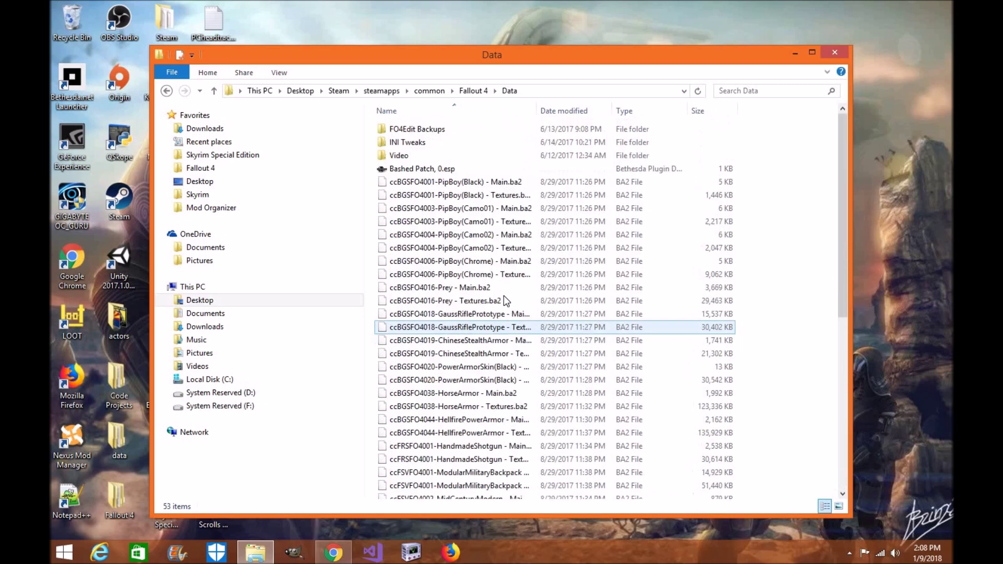
click(439, 170)
key(Delete)
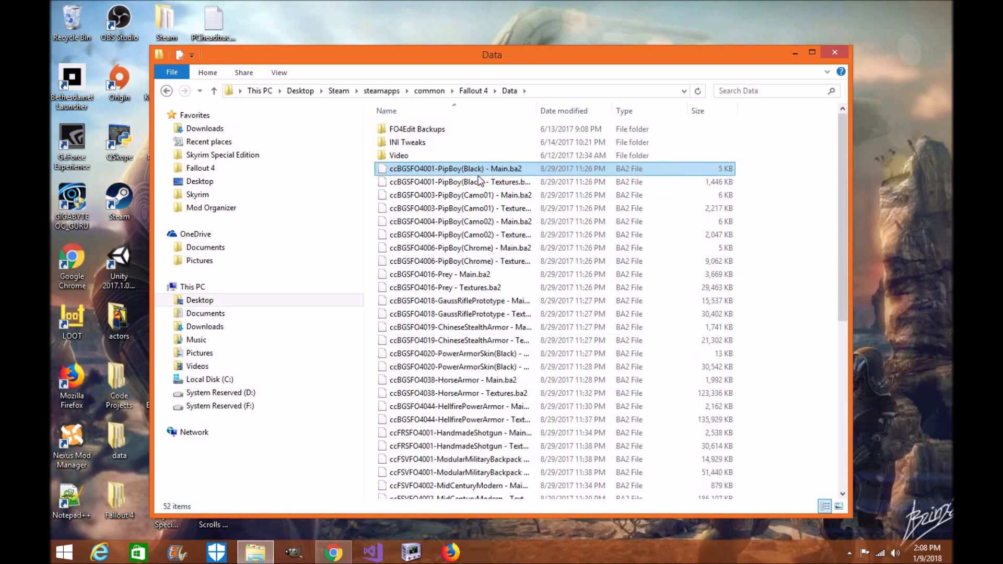
key(Down)
key(Down)
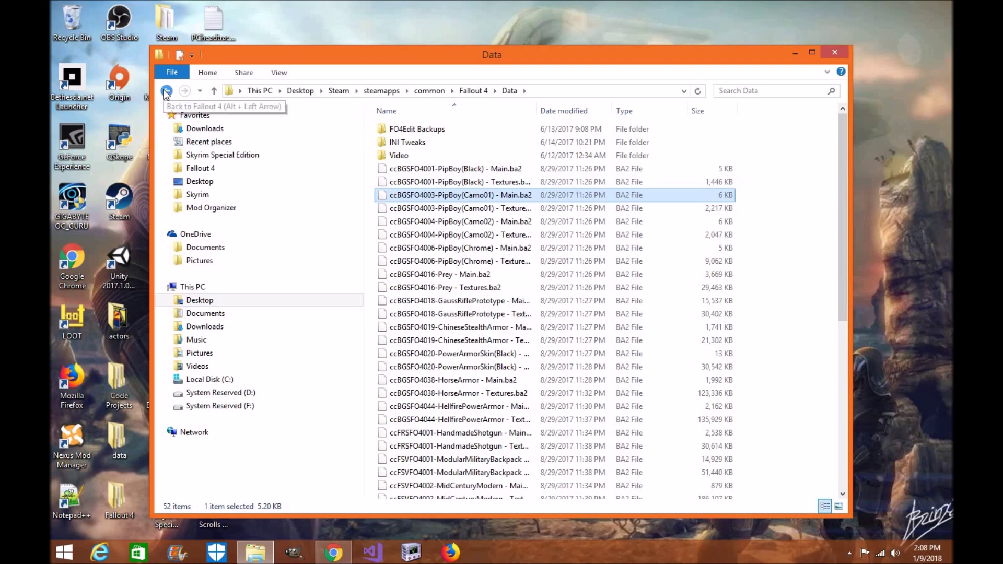
- Reopen the Data folder to confirm it now lists 52 items
click(166, 92)
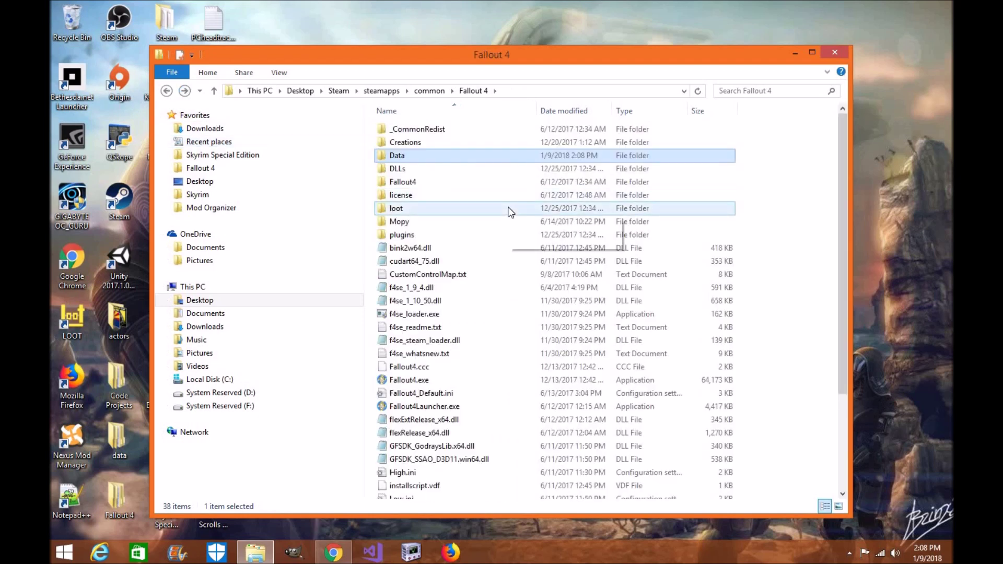
double_click(472, 157)
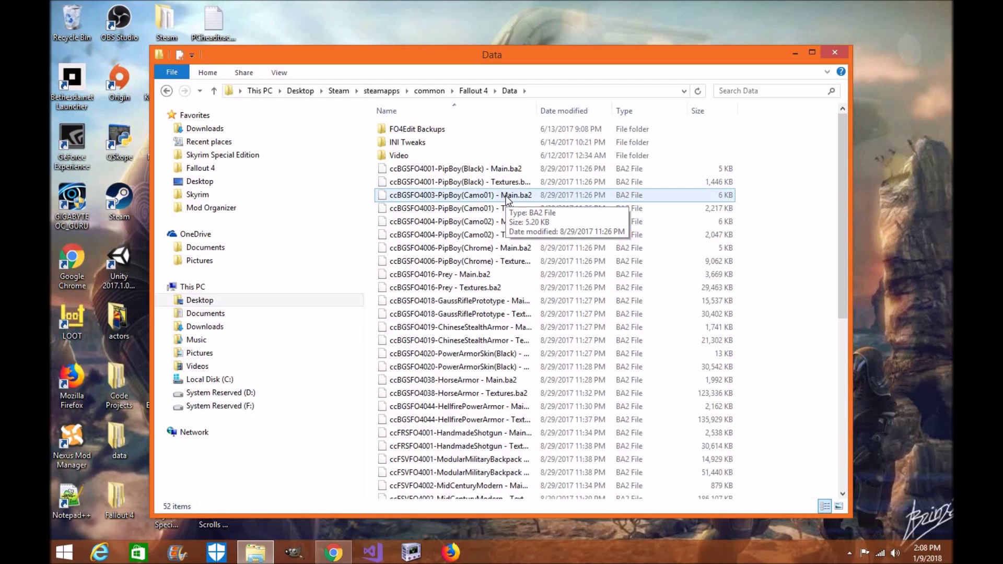
click(498, 271)
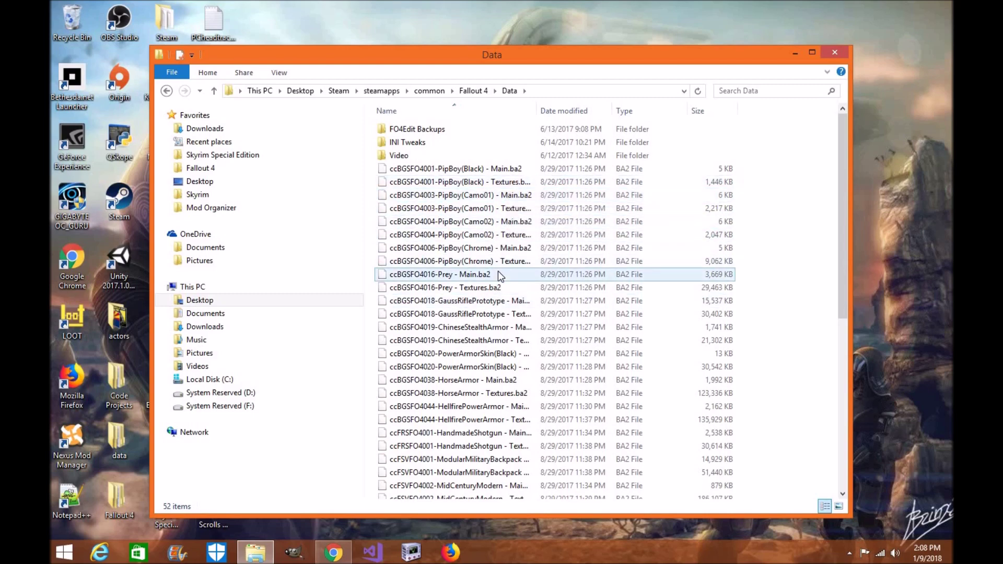
- Return to the Nexus Mods page and view the mod's screenshot full size
click(256, 552)
click(256, 552)
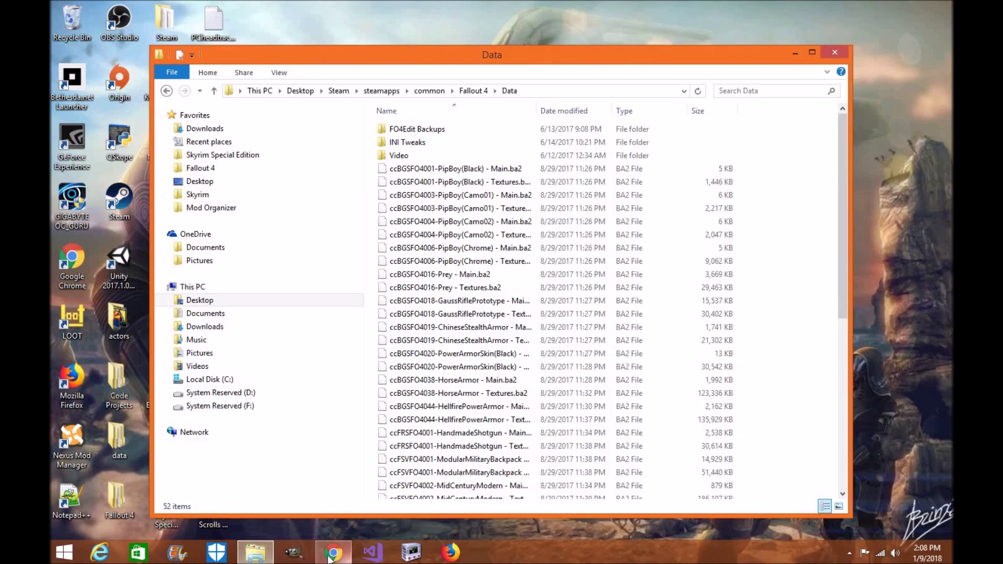
click(333, 553)
click(332, 306)
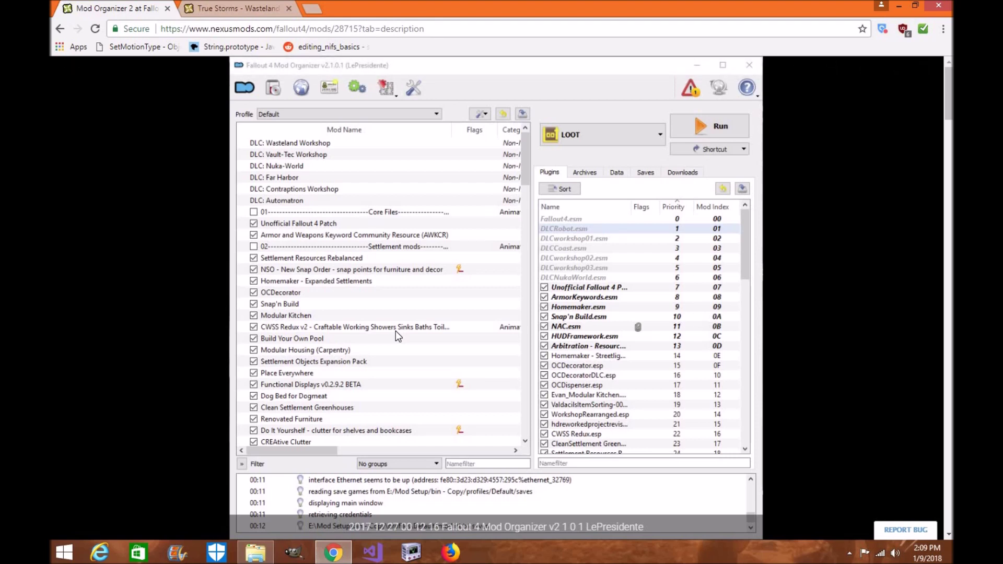
click(64, 29)
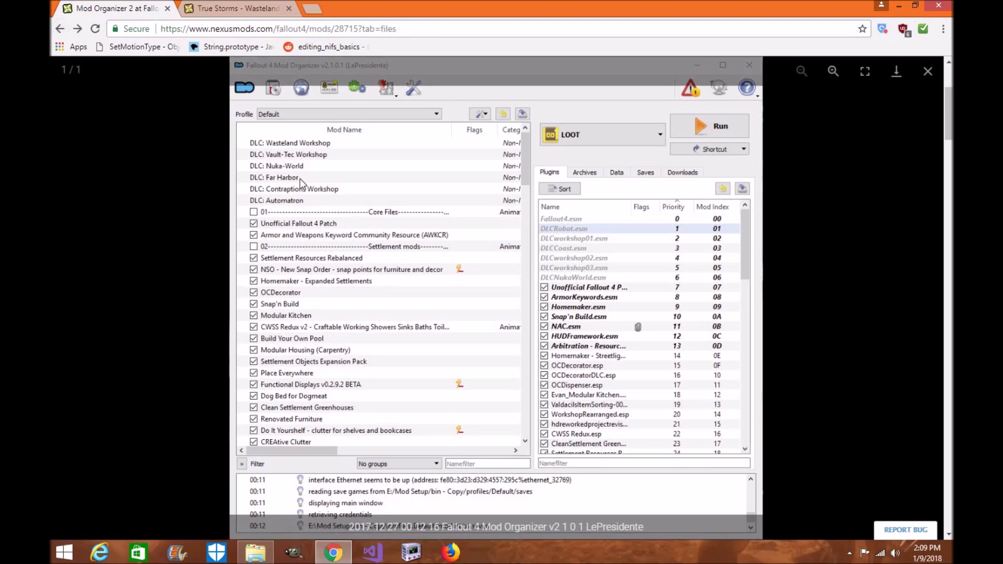
click(58, 30)
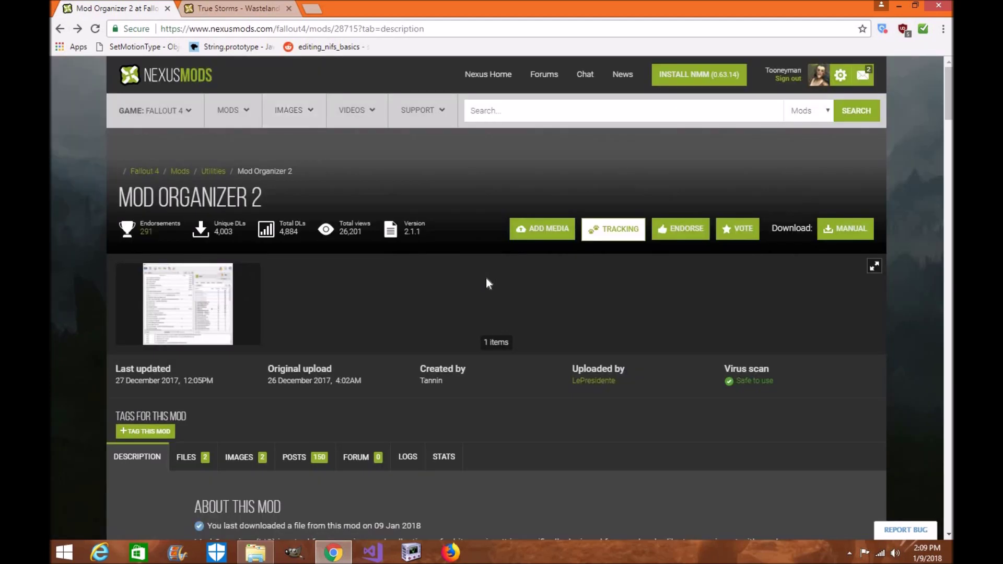
- Endorse Mod Organizer 2, dismiss the support-the-author prompt, and scroll to its description
click(687, 234)
click(704, 199)
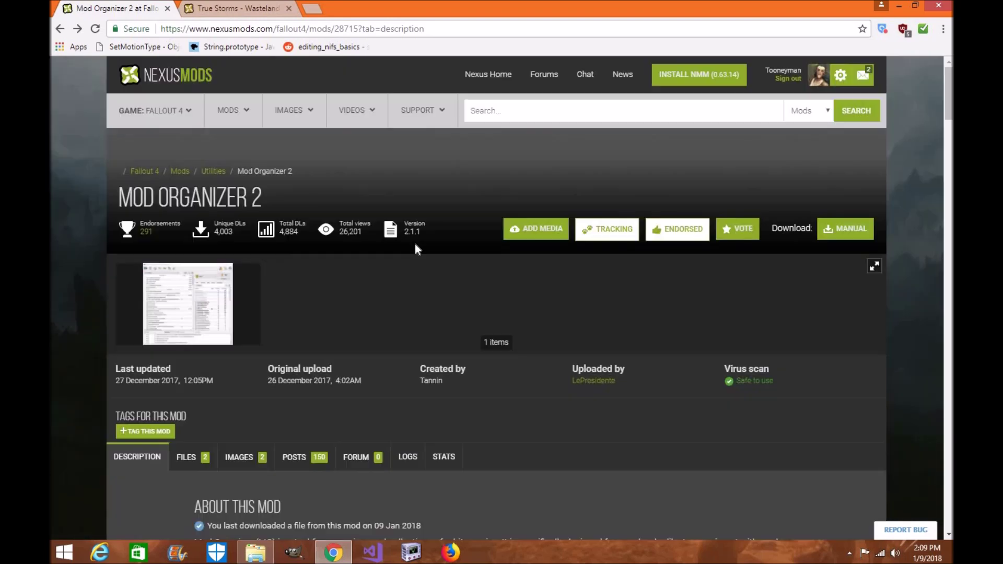
scroll(548, 220, down, 2)
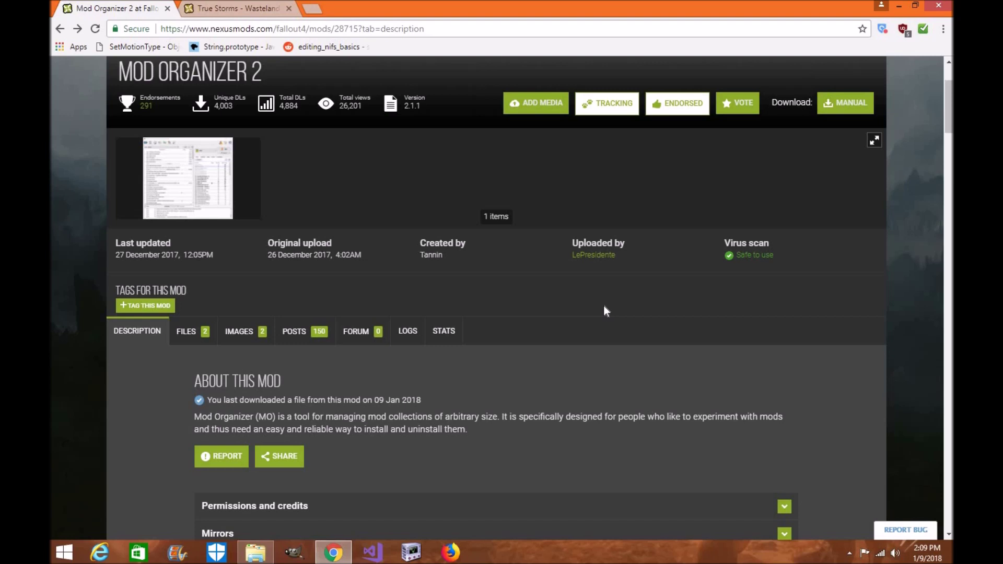
scroll(610, 302, down, 2)
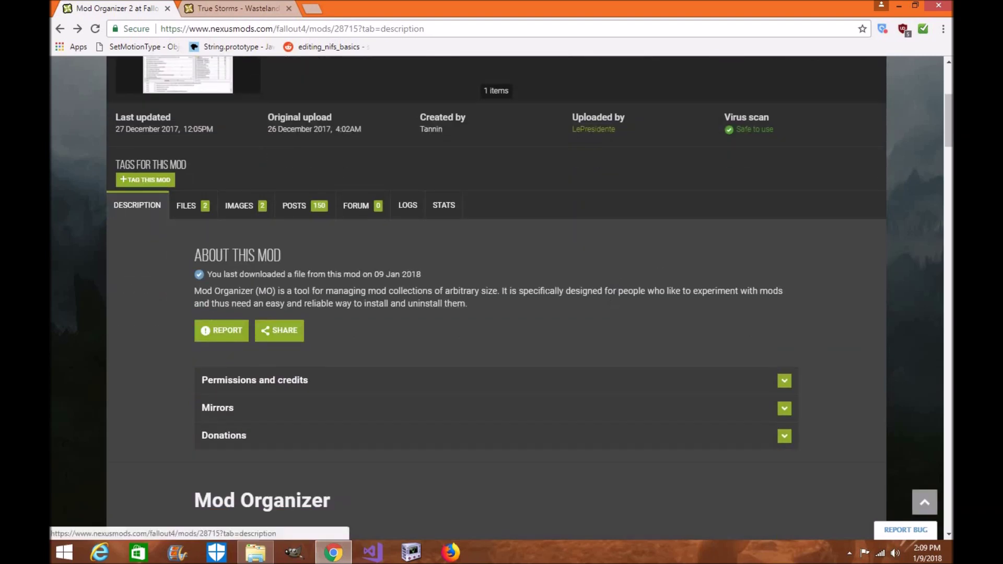
scroll(517, 334, down, 5)
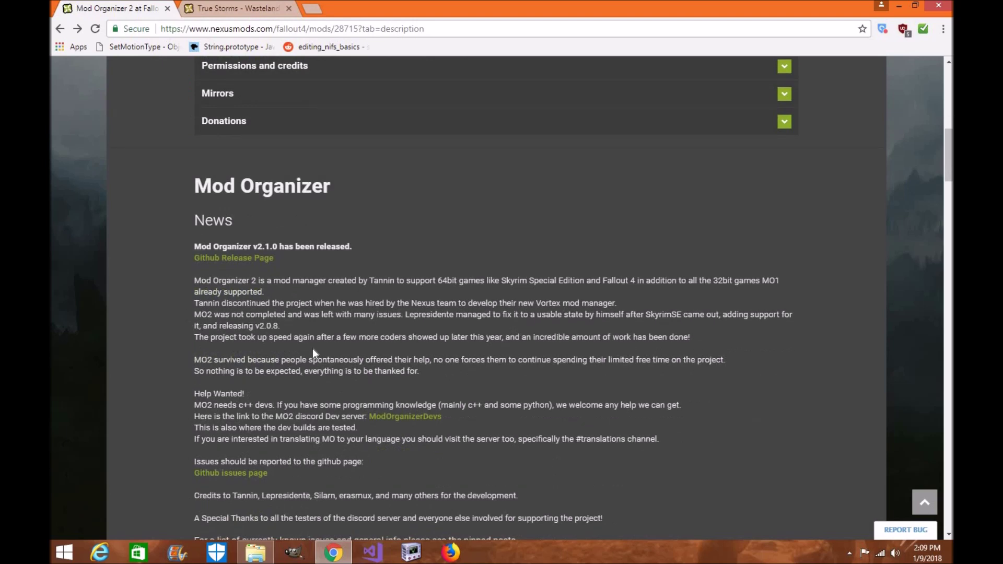
scroll(575, 311, up, 1)
scroll(575, 311, down, 3)
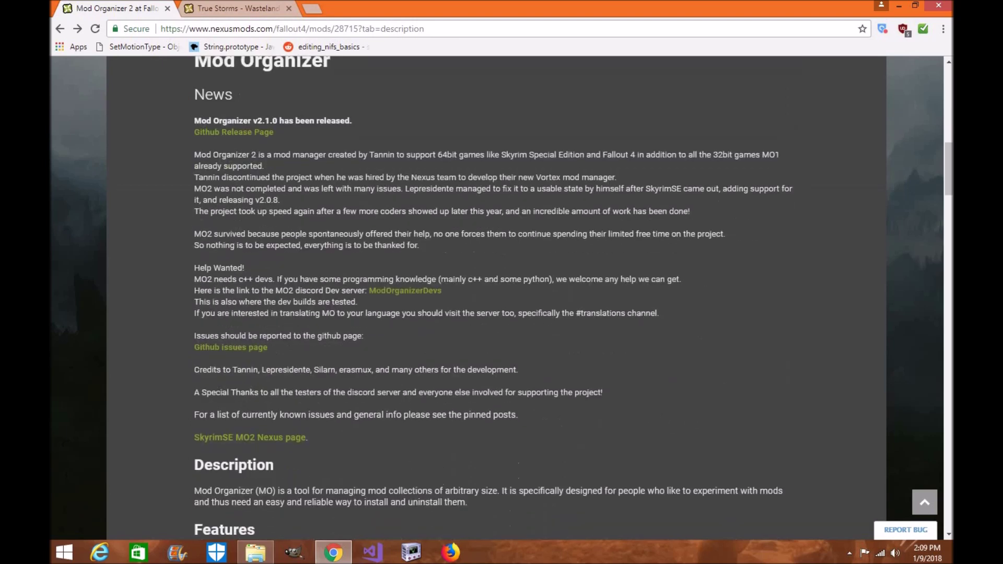
scroll(575, 313, down, 8)
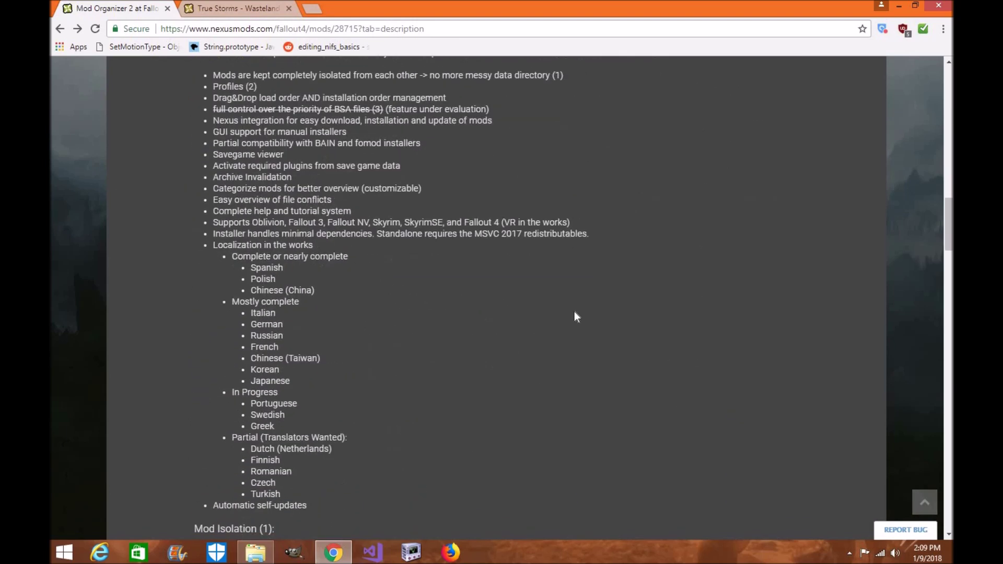
scroll(574, 313, down, 4)
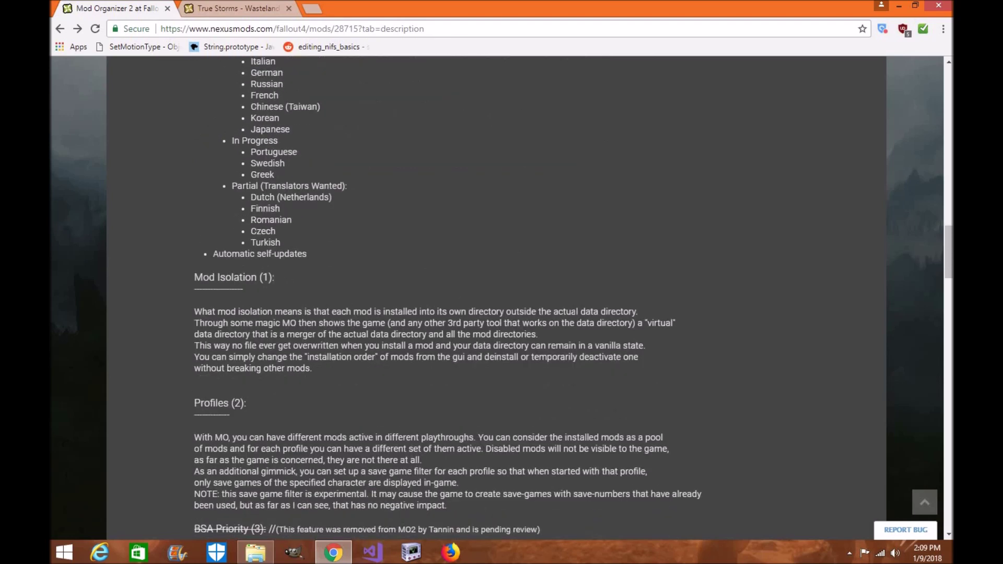
scroll(575, 313, down, 5)
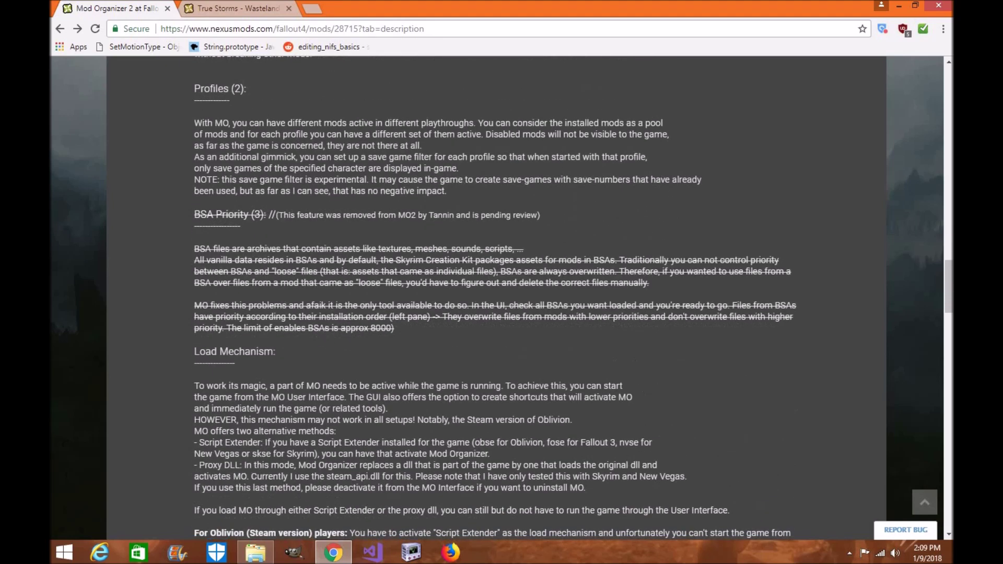
scroll(574, 312, down, 5)
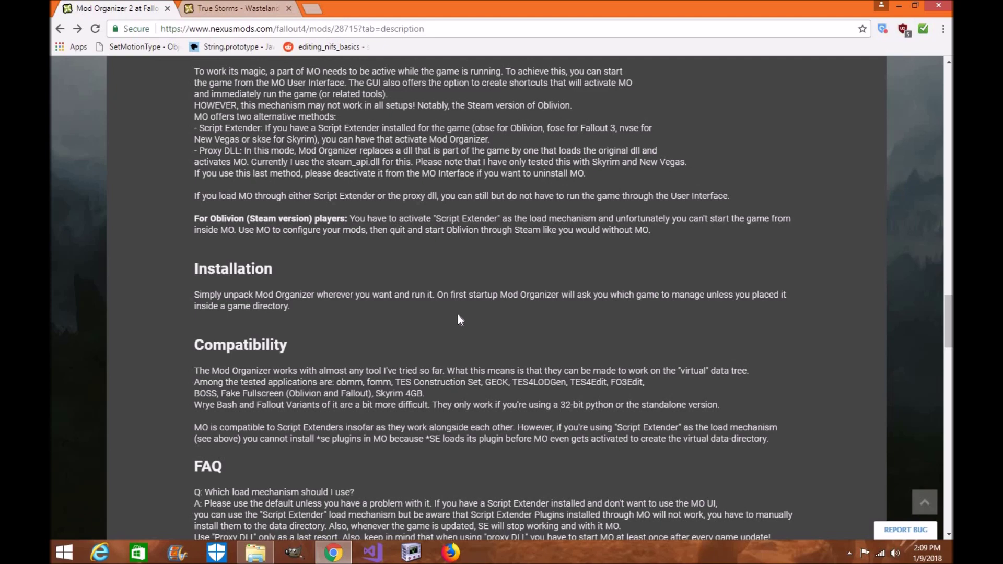
scroll(458, 315, down, 8)
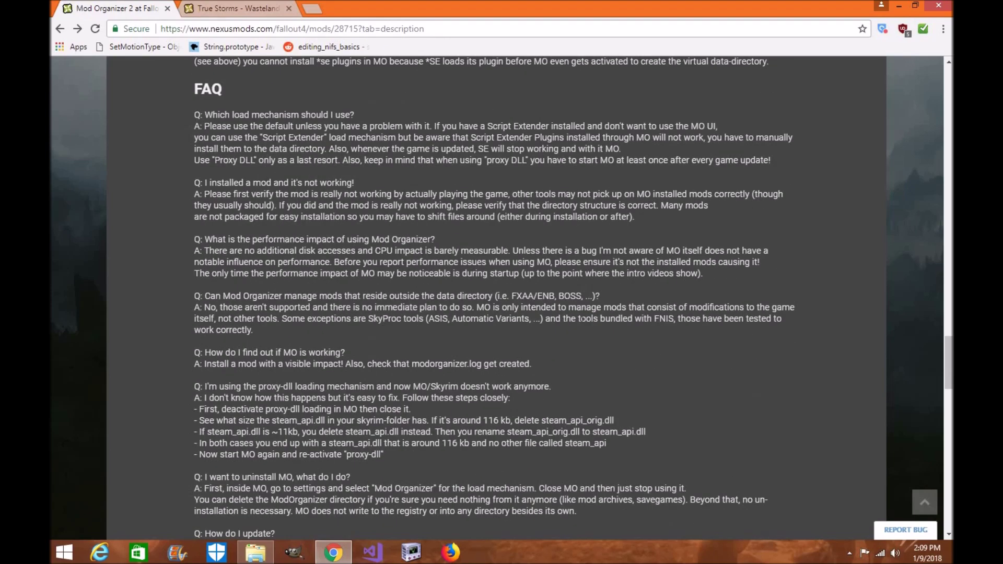
scroll(584, 324, up, 20)
scroll(553, 349, down, 4)
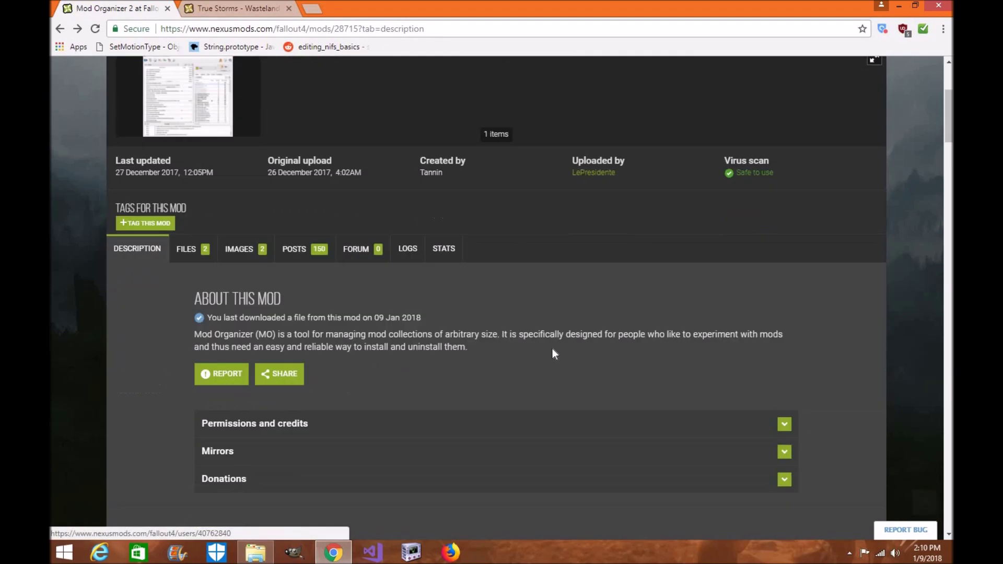
scroll(525, 371, down, 5)
scroll(470, 428, up, 1)
scroll(444, 459, down, 1)
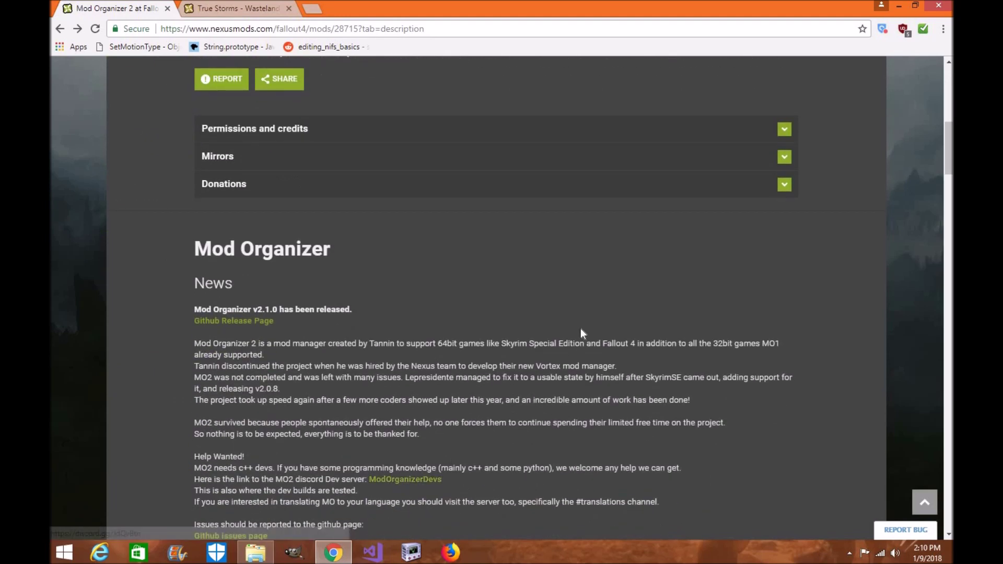
scroll(581, 328, down, 3)
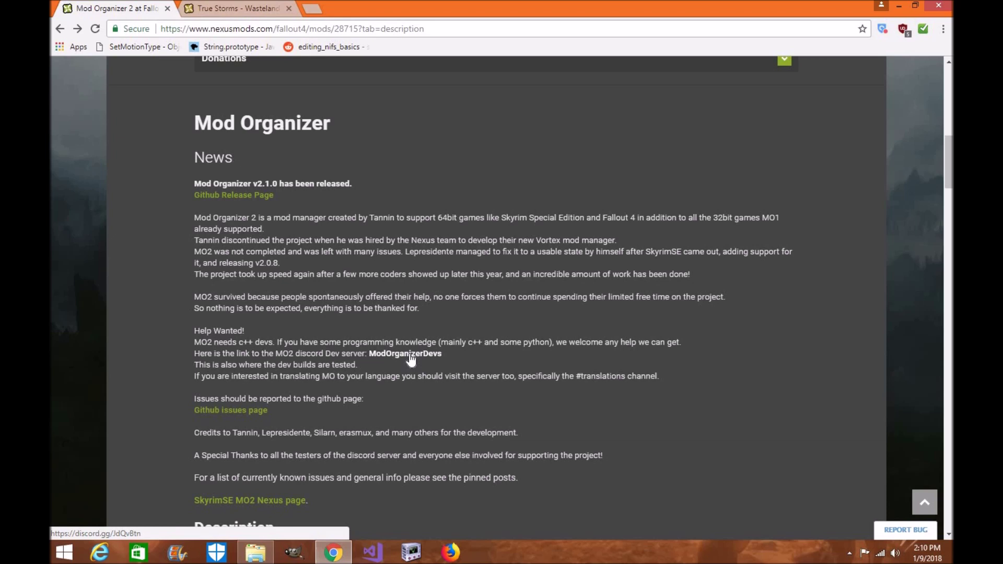
scroll(411, 359, up, 9)
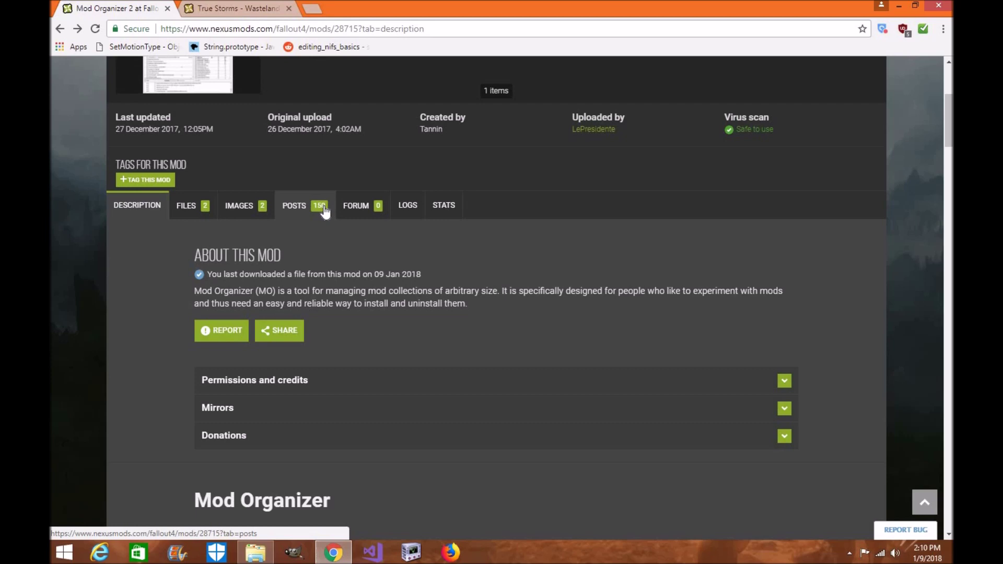
scroll(356, 389, down, 6)
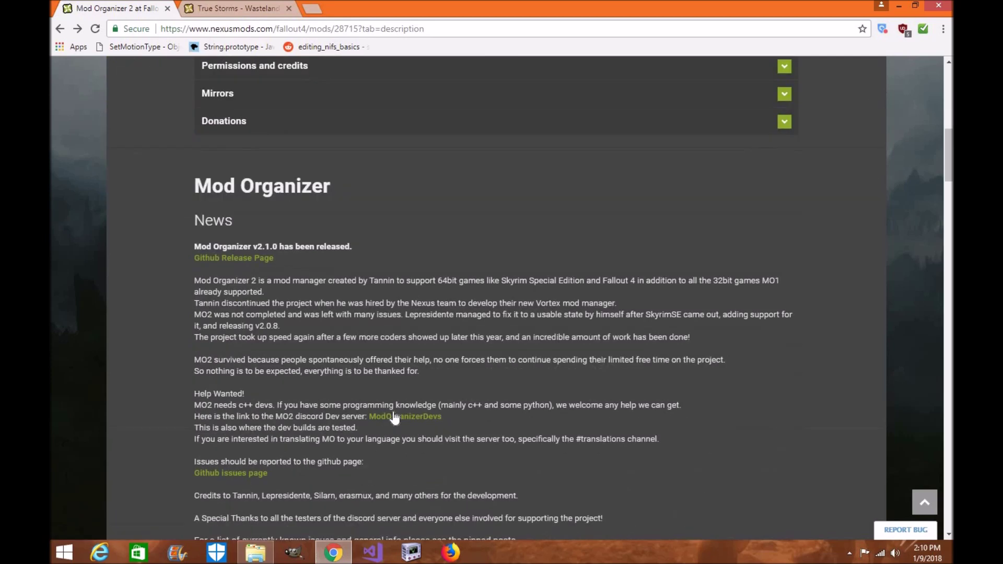
scroll(479, 355, down, 2)
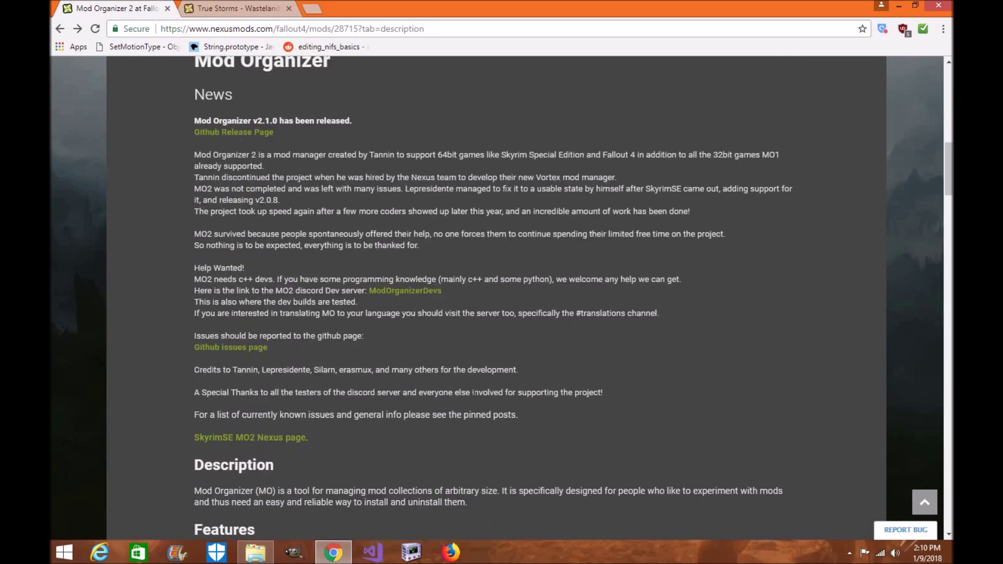
scroll(473, 390, up, 9)
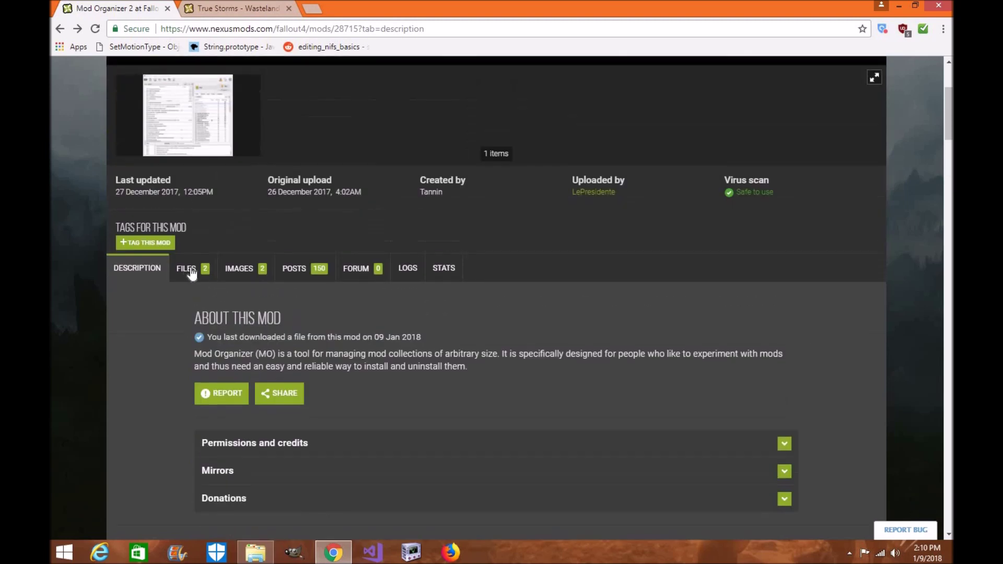
click(188, 271)
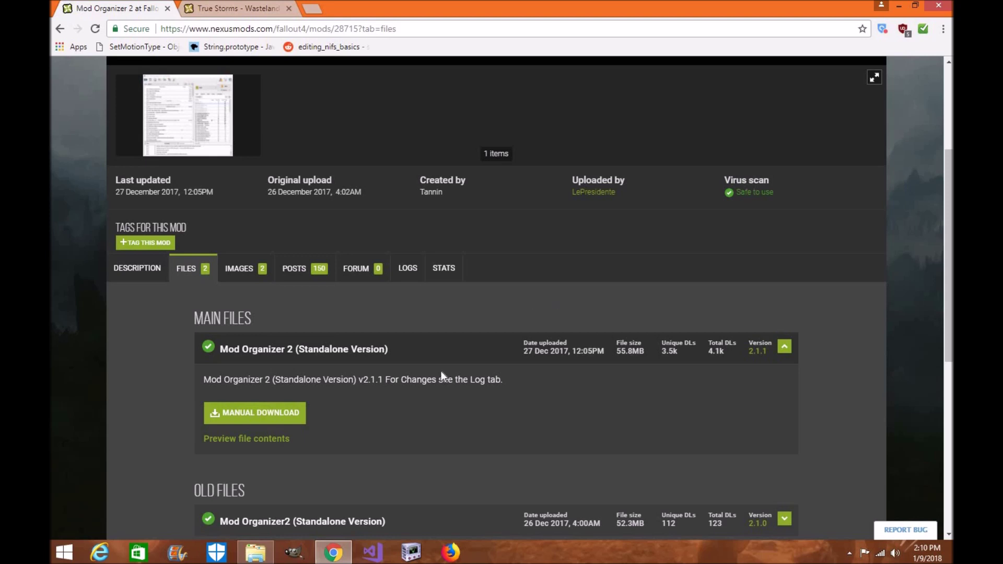
- Try saving the Manual Download link, cancel it, and browse to the Downloads folder in File Explorer
right_click(286, 415)
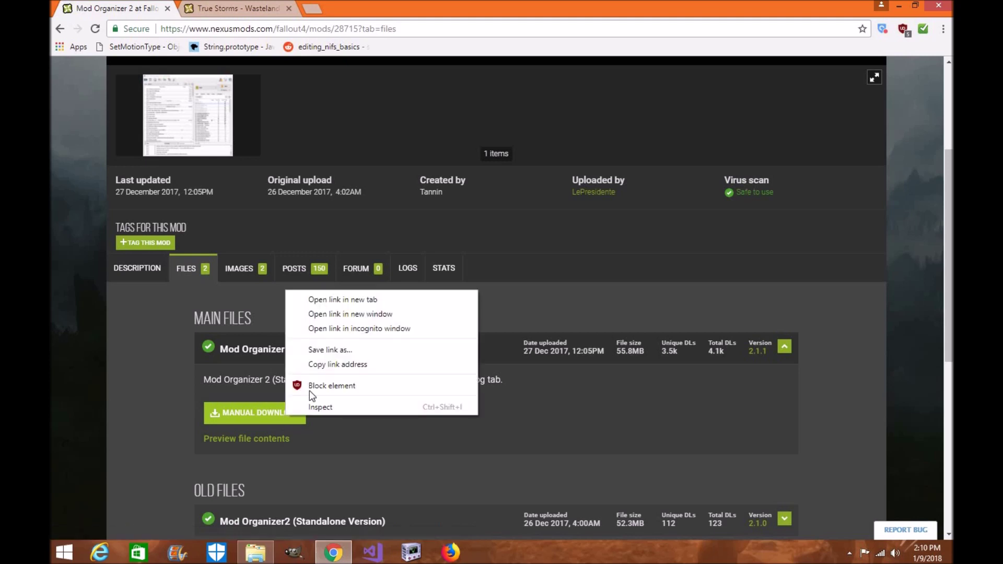
click(466, 348)
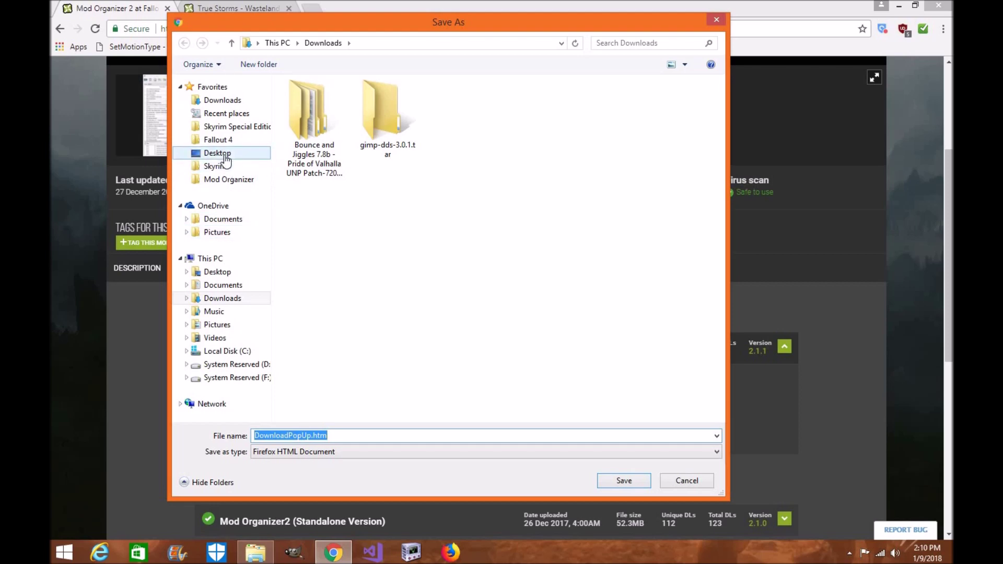
click(716, 19)
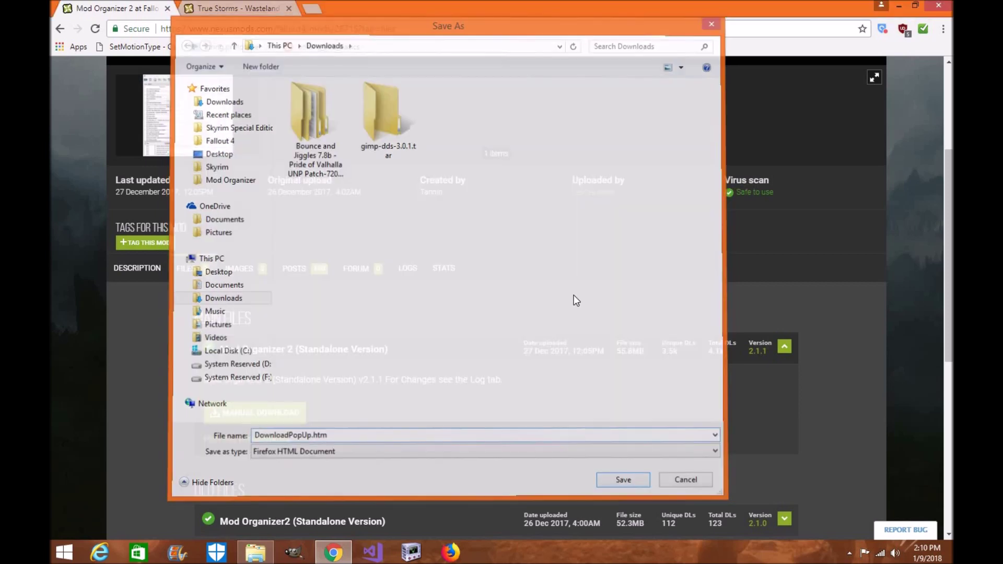
click(255, 552)
click(248, 131)
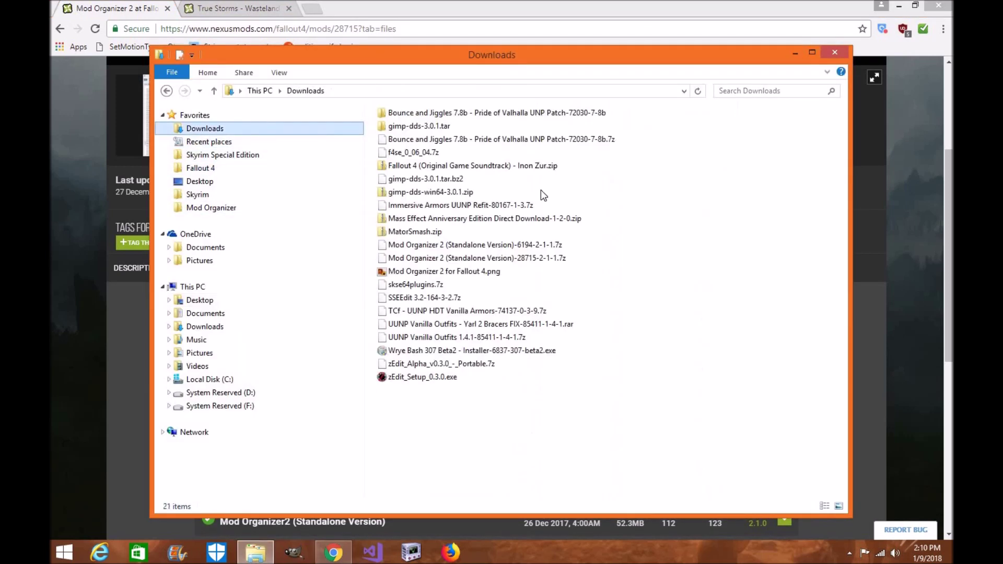
- Extract the Mod Organizer 2 6194-2-1-1 .7z with 7-Zip and open the resulting folder
click(455, 245)
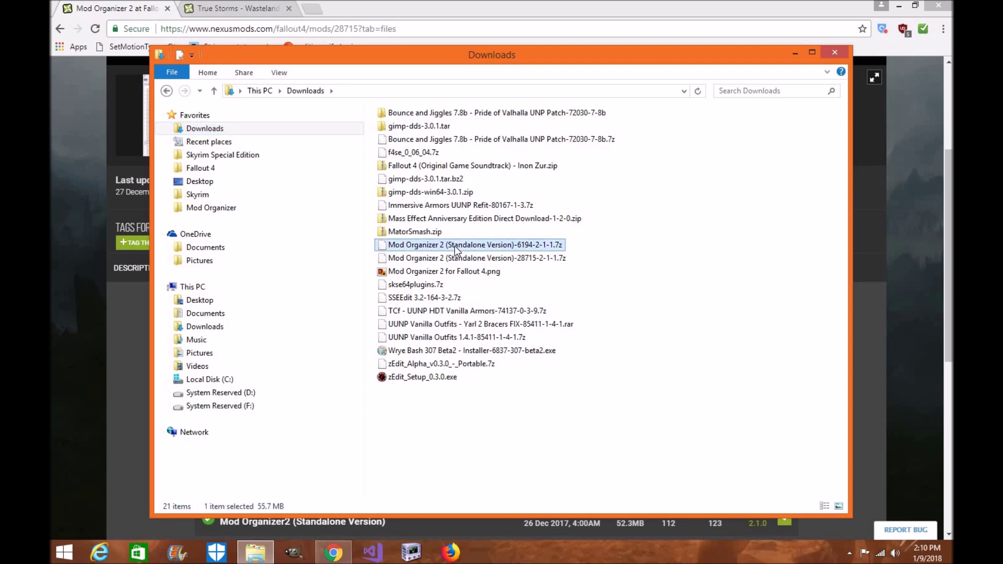
right_click(454, 246)
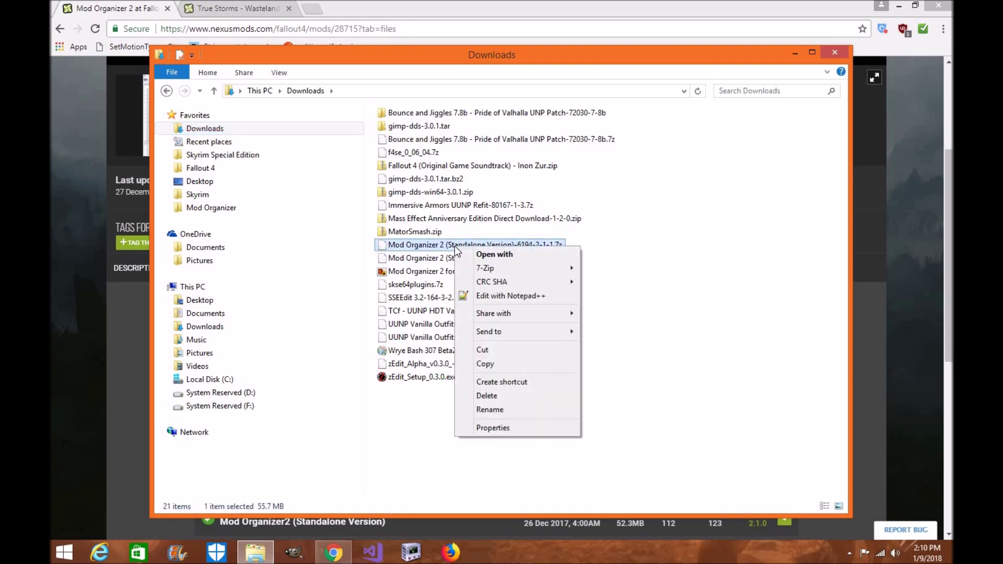
mouse_move(492, 268)
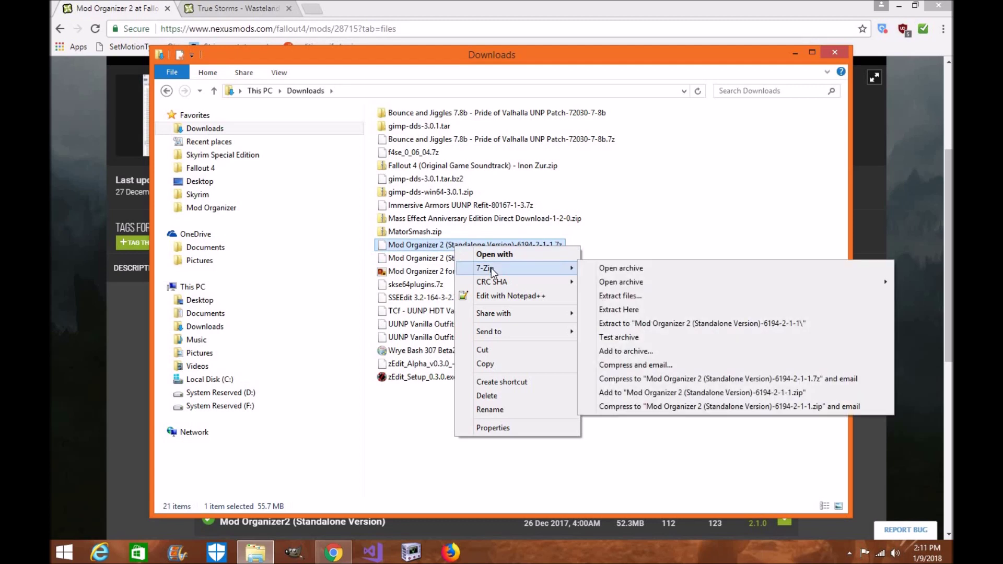
click(640, 297)
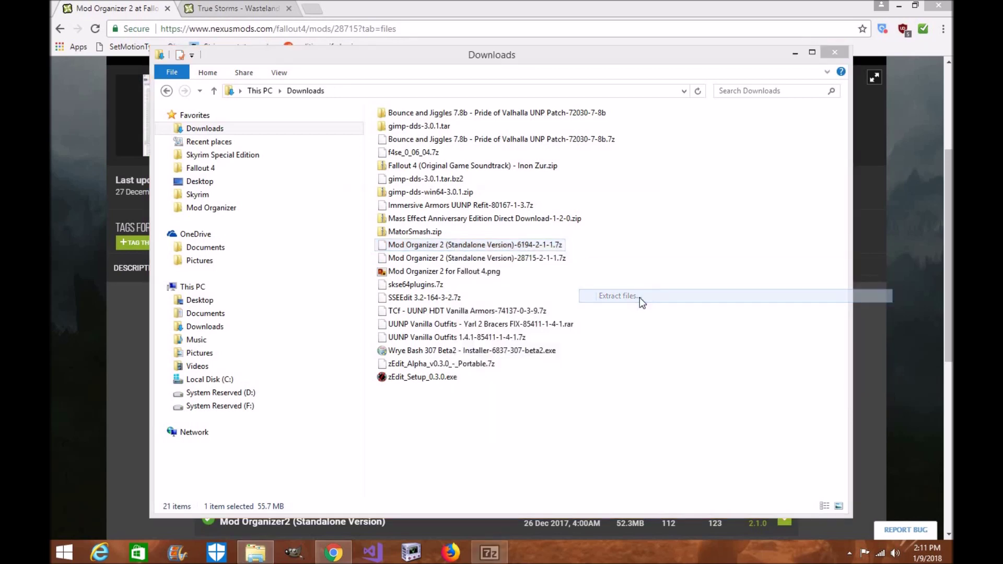
click(499, 366)
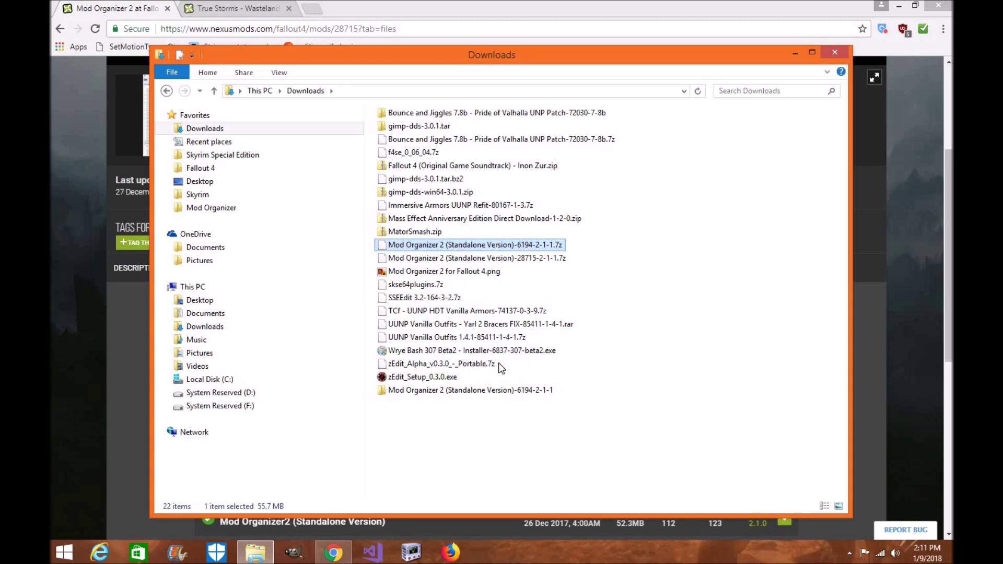
double_click(488, 394)
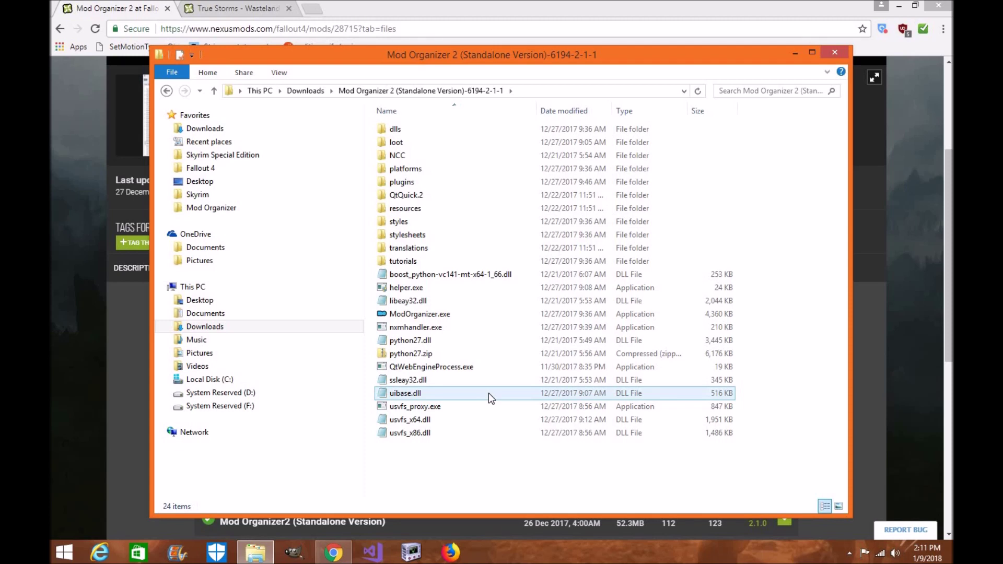
key(alt+Left)
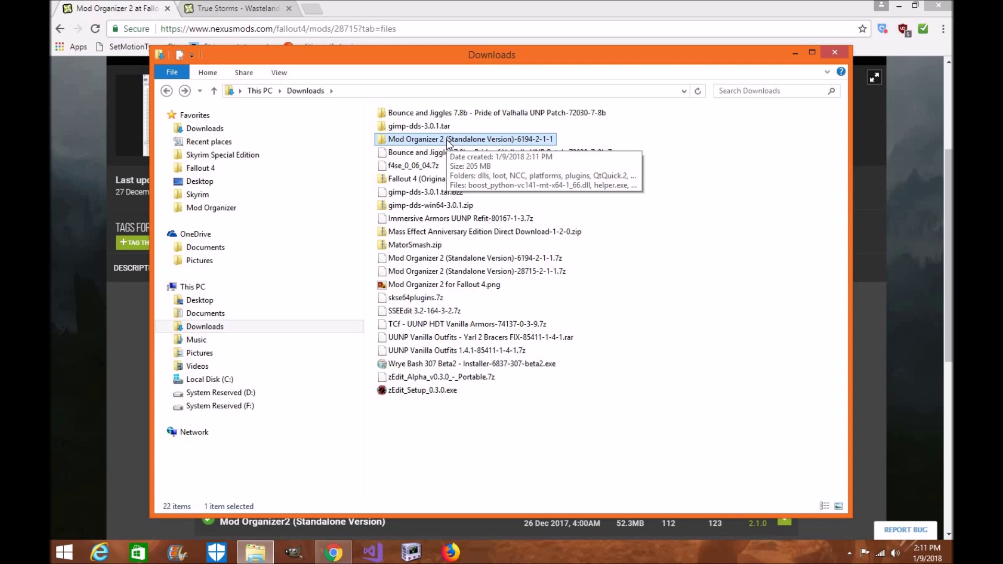
- Rename the extracted folder to 'Mod Organizer 2 Fallout 4', replacing its version suffix
right_click(447, 139)
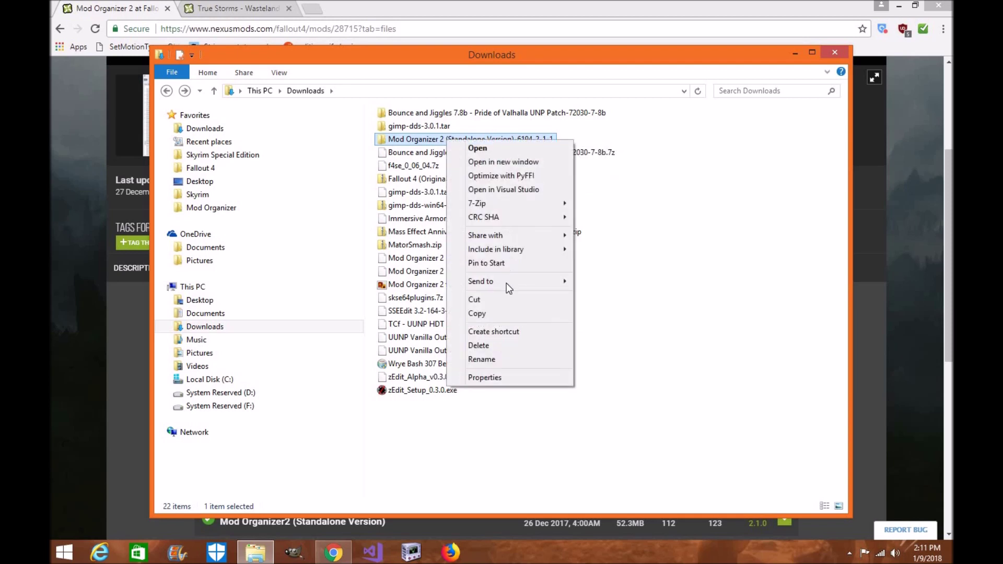
click(508, 359)
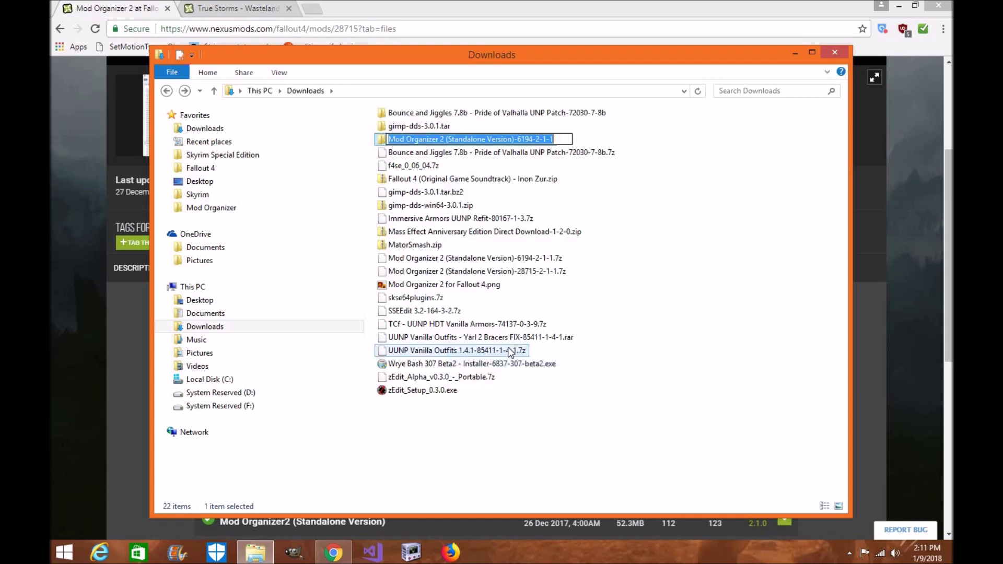
key(BackSpace)
key(BackSpace)
key(BackSpace)
key(BackSpace)
key(BackSpace)
key(BackSpace)
key(BackSpace)
key(BackSpace)
key(BackSpace)
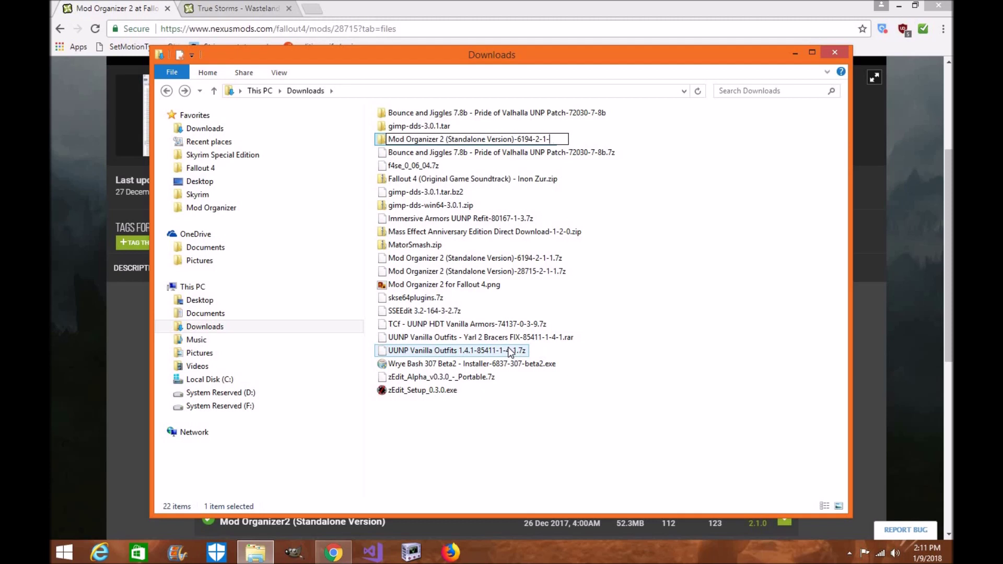
key(BackSpace)
key(BackSpace)
key(BackSpace)
key(BackSpace)
key(BackSpace)
key(BackSpace)
key(BackSpace)
key(BackSpace)
key(BackSpace)
key(BackSpace)
key(BackSpace)
key(BackSpace)
key(BackSpace)
key(BackSpace)
key(BackSpace)
key(BackSpace)
key(BackSpace)
key(BackSpace)
key(BackSpace)
key(BackSpace)
text(Fallout 3)
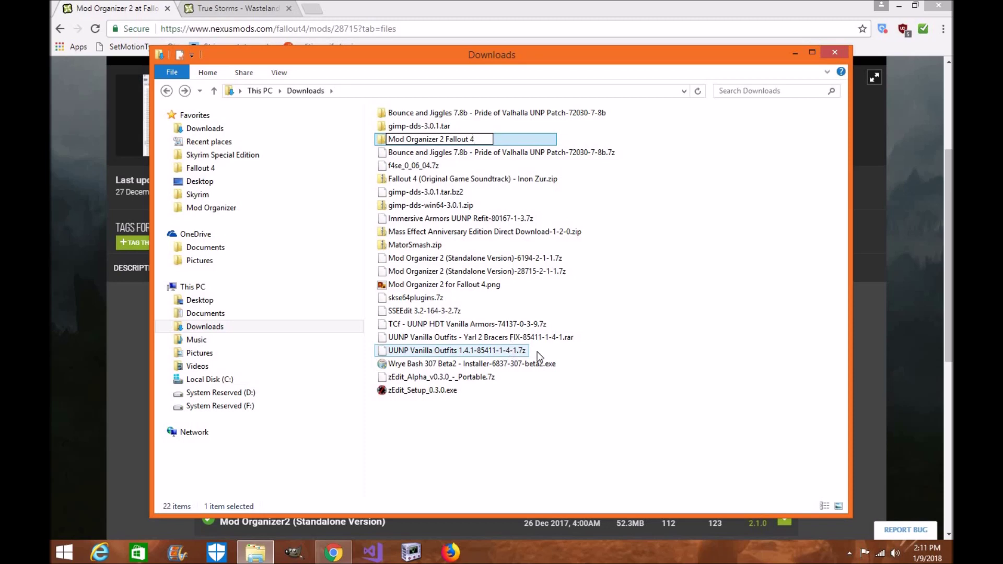
click(563, 349)
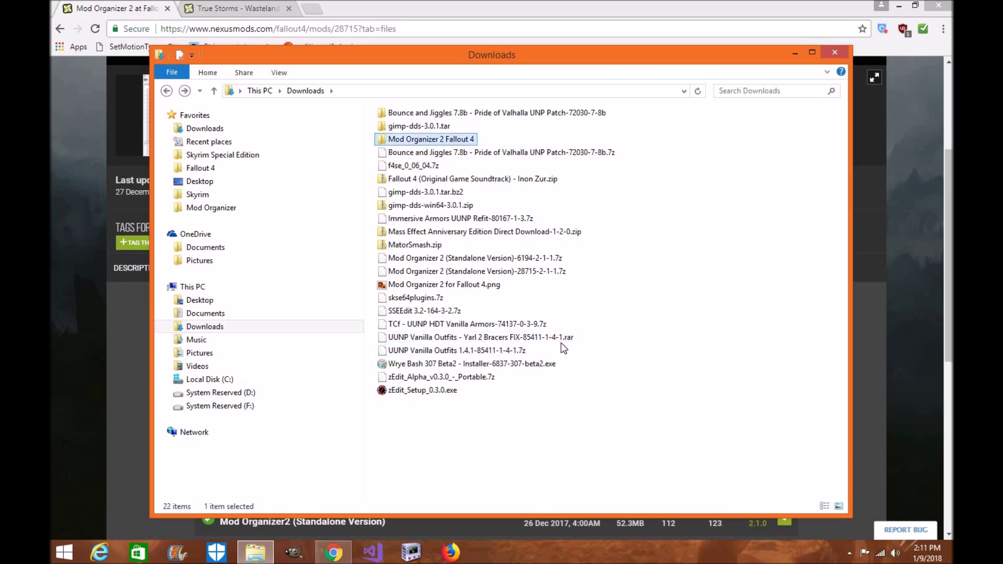
click(443, 144)
click(899, 8)
- Reposition the Explorer window, check the Fallout 4 game folder, then return to Downloads
drag(634, 58, 817, 46)
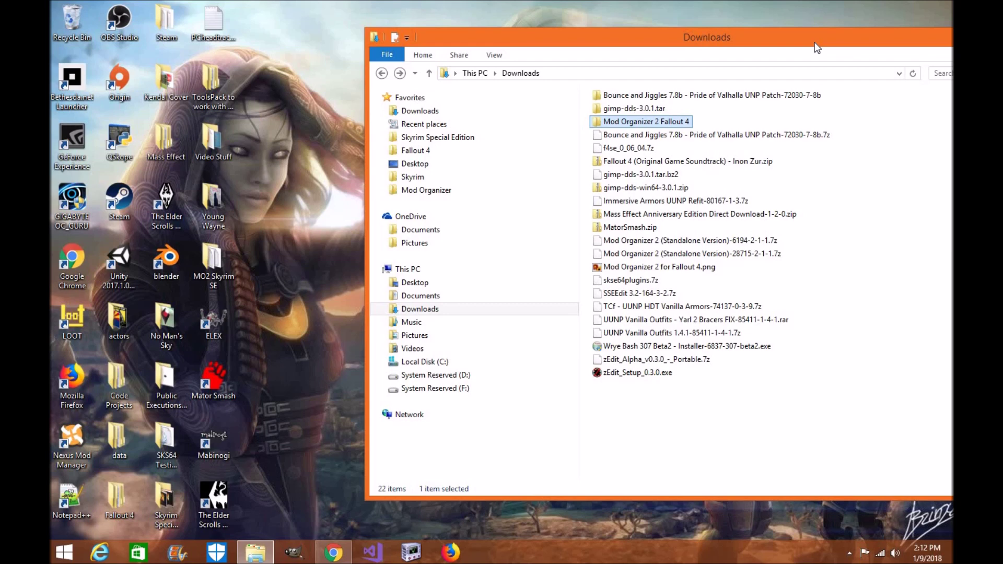
click(430, 152)
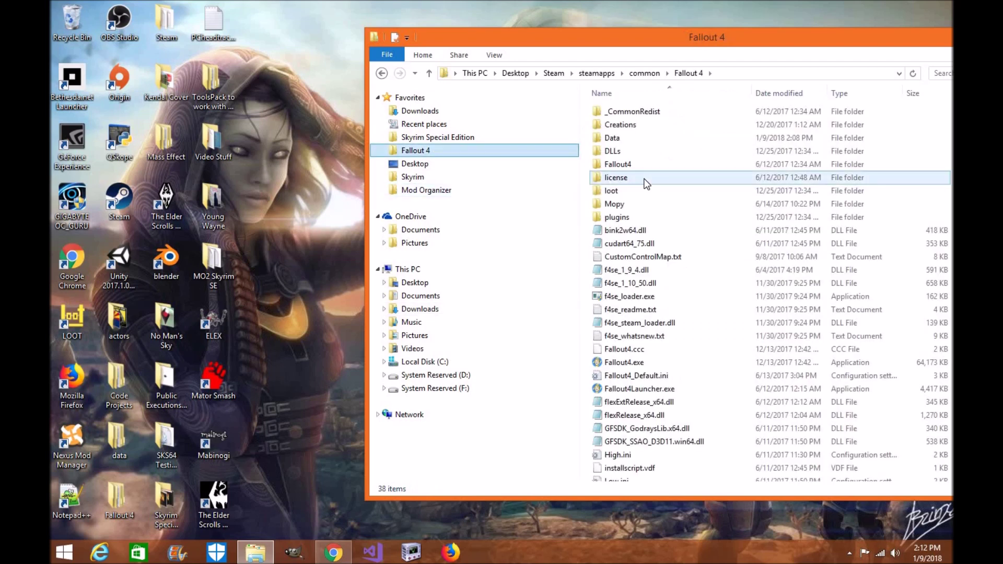
drag(644, 38, 533, 36)
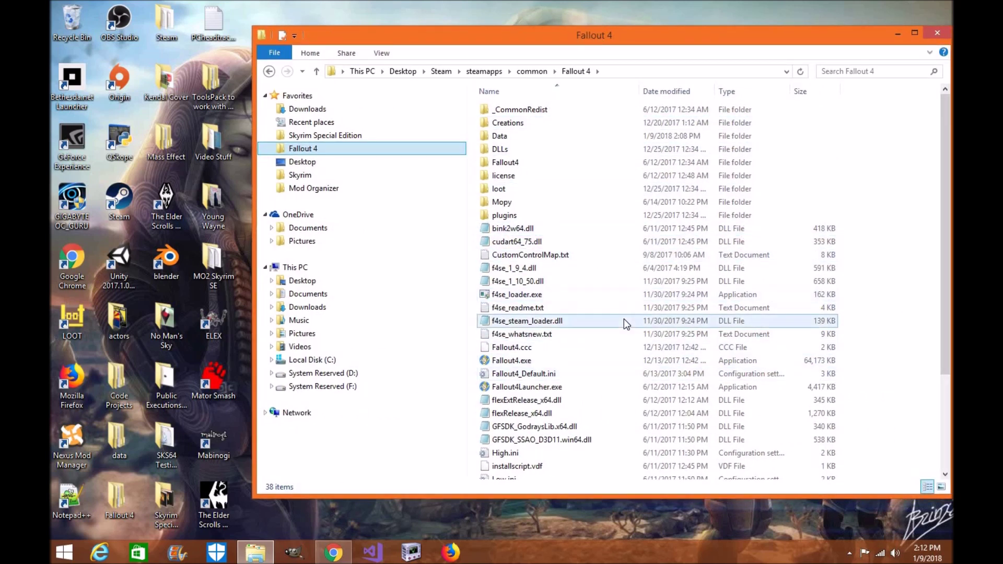
mouse_move(623, 318)
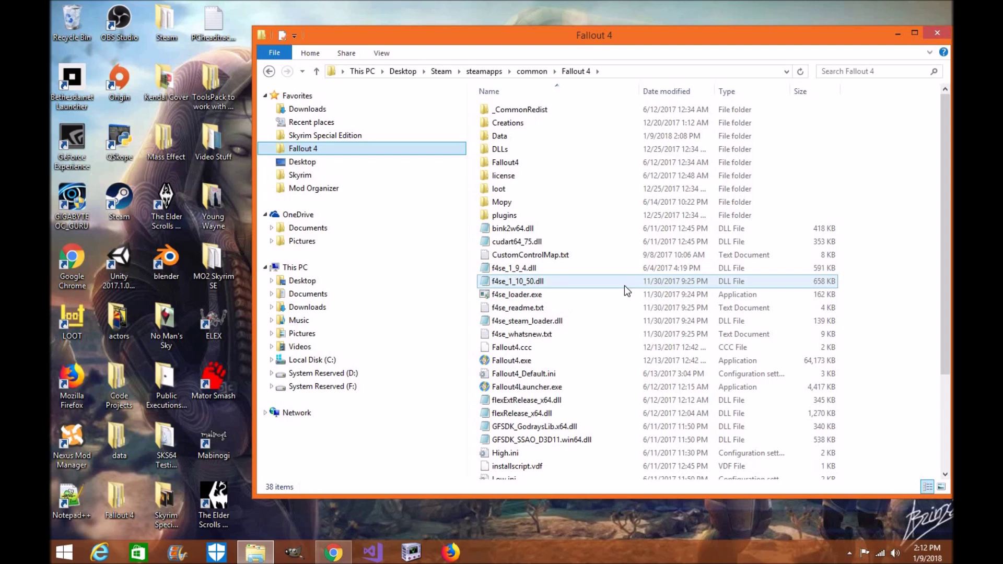
click(269, 71)
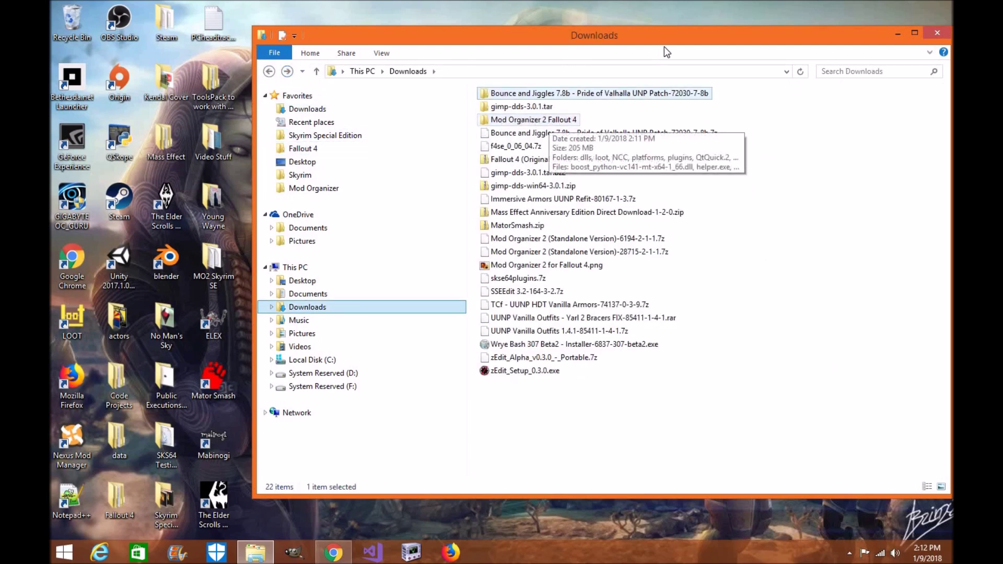
- Drag the Mod Organizer 2 Fallout 4 folder from Downloads onto the desktop and rearrange the window
drag(674, 37, 868, 21)
drag(731, 106, 285, 56)
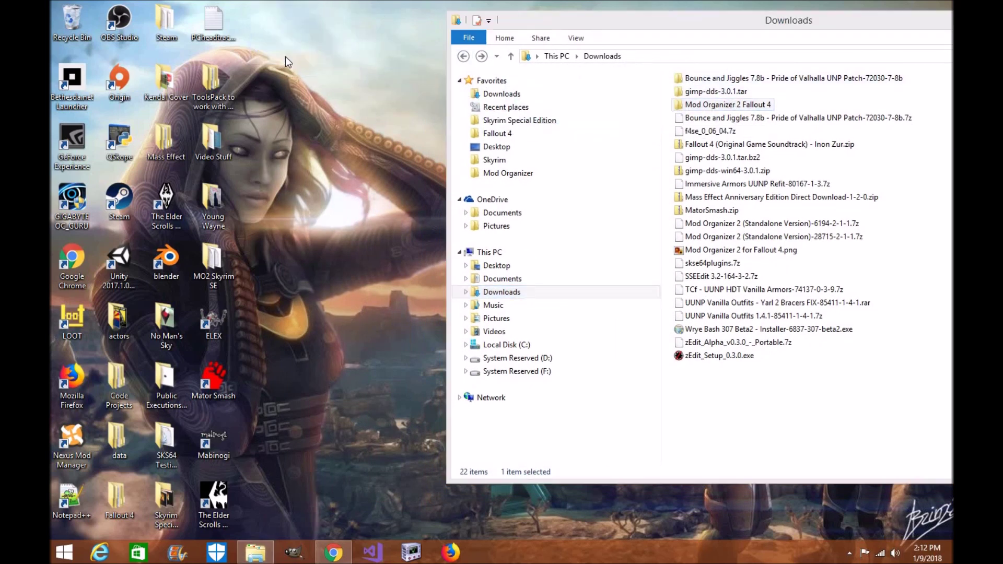
drag(644, 25, 383, 33)
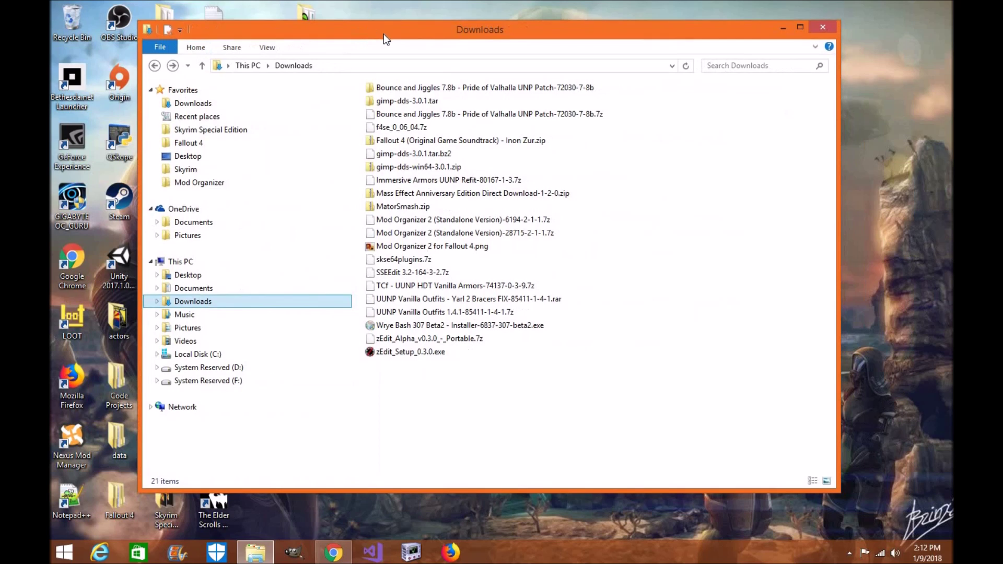
drag(516, 27, 726, 28)
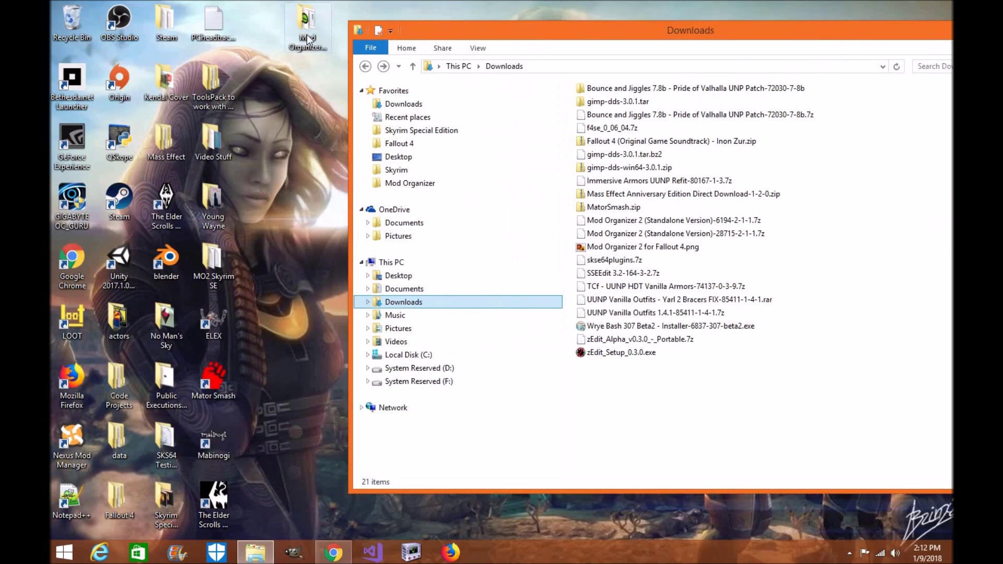
click(263, 33)
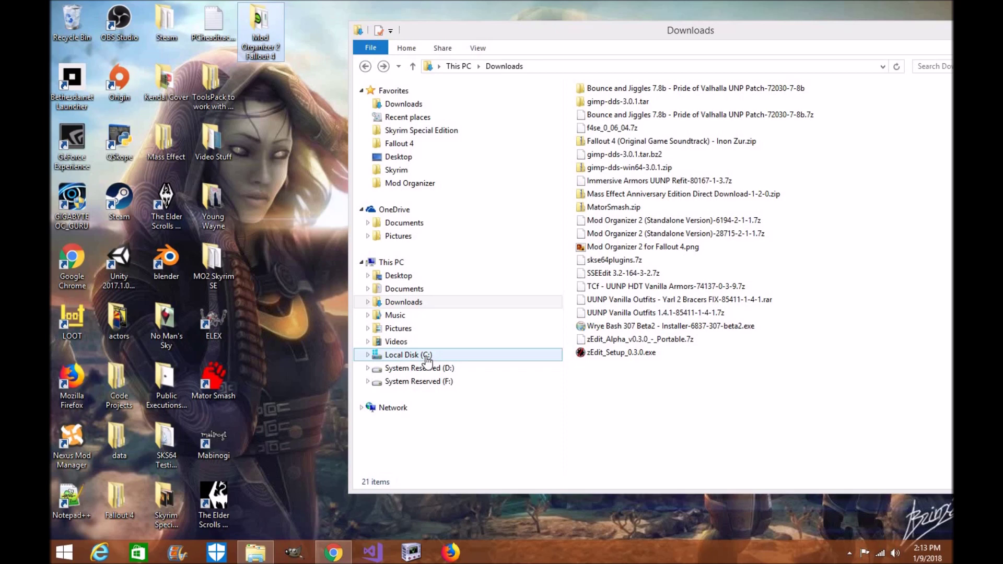
- Open the Mod Organizer 2 Fallout 4 folder from the desktop in its own window
right_click(284, 55)
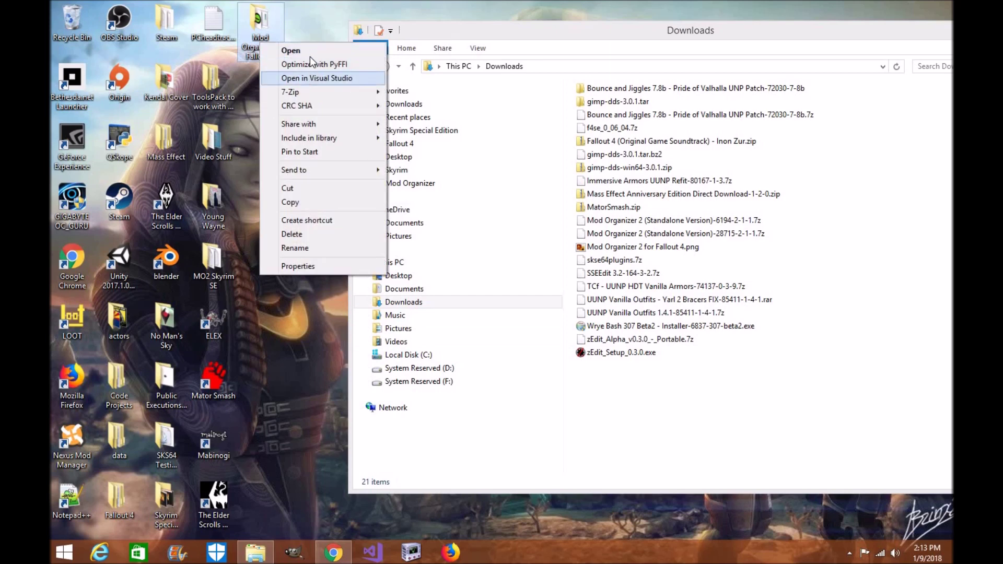
click(309, 49)
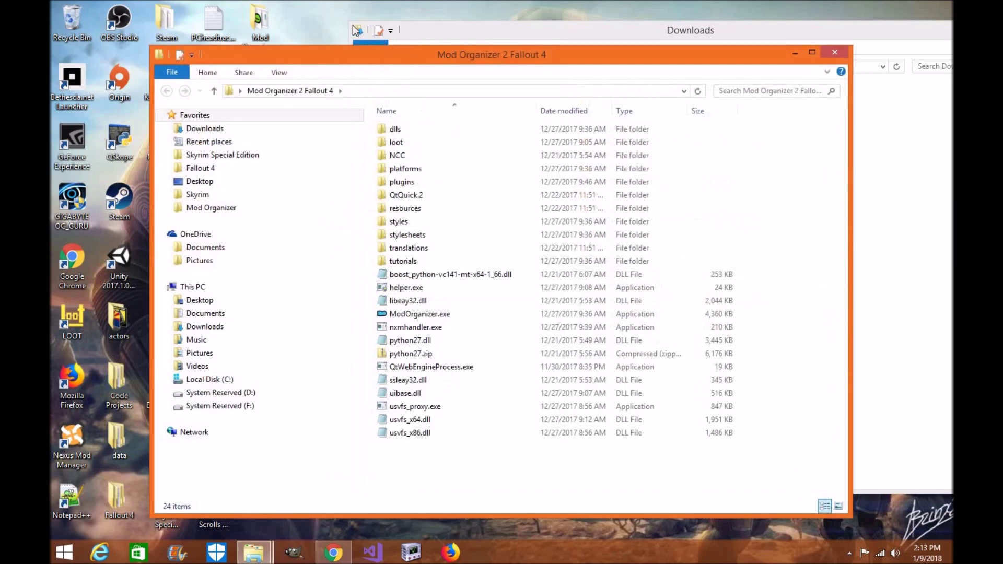
drag(865, 29, 786, 18)
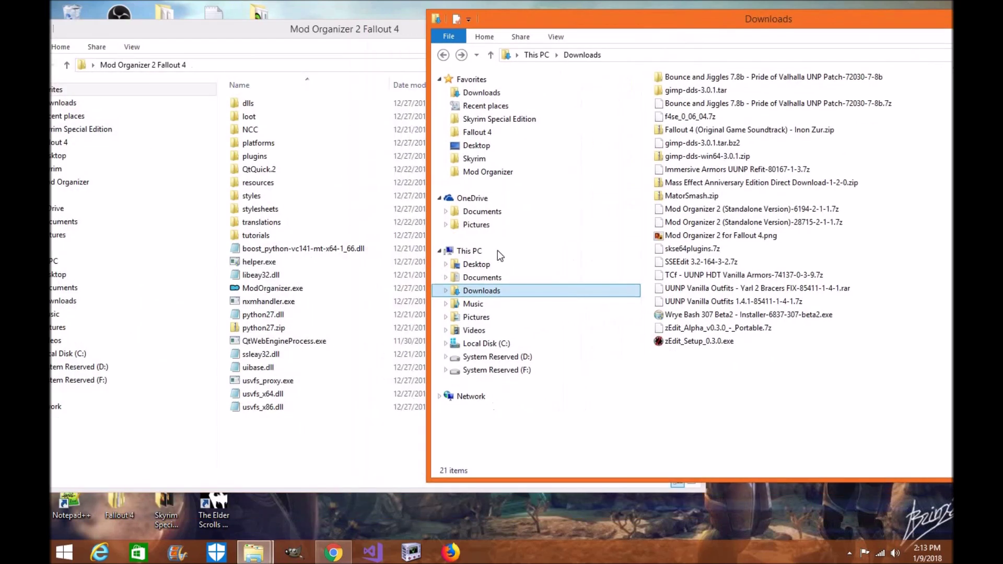
- In the other window, browse from Local Disk (C:) through Users and the user profile into AppData
click(478, 345)
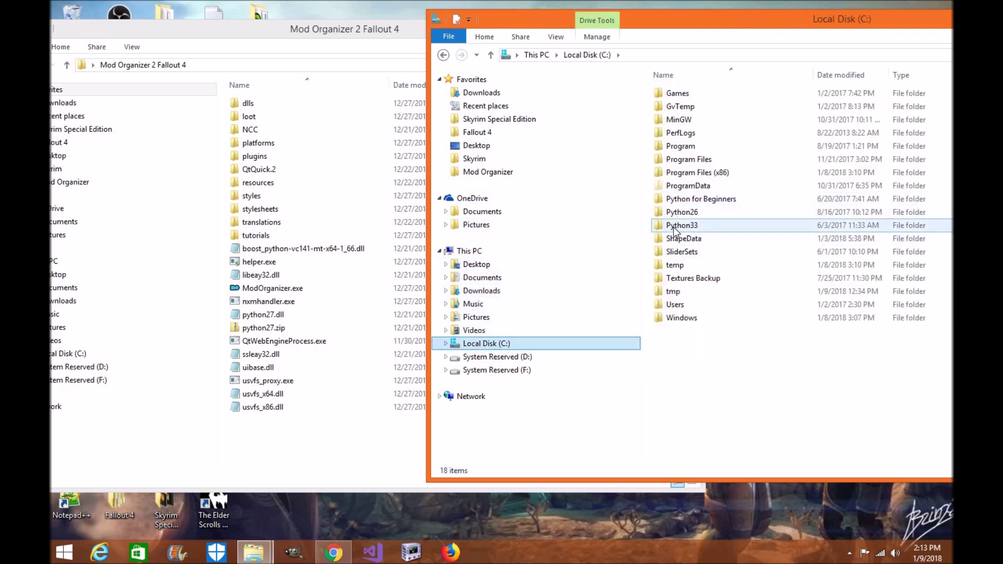
double_click(679, 306)
click(708, 120)
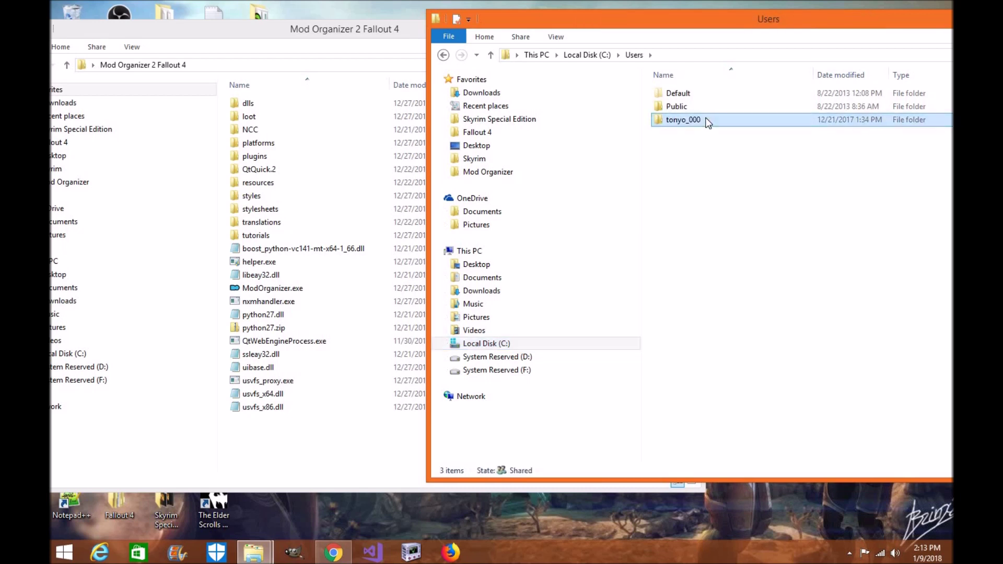
double_click(708, 121)
click(701, 200)
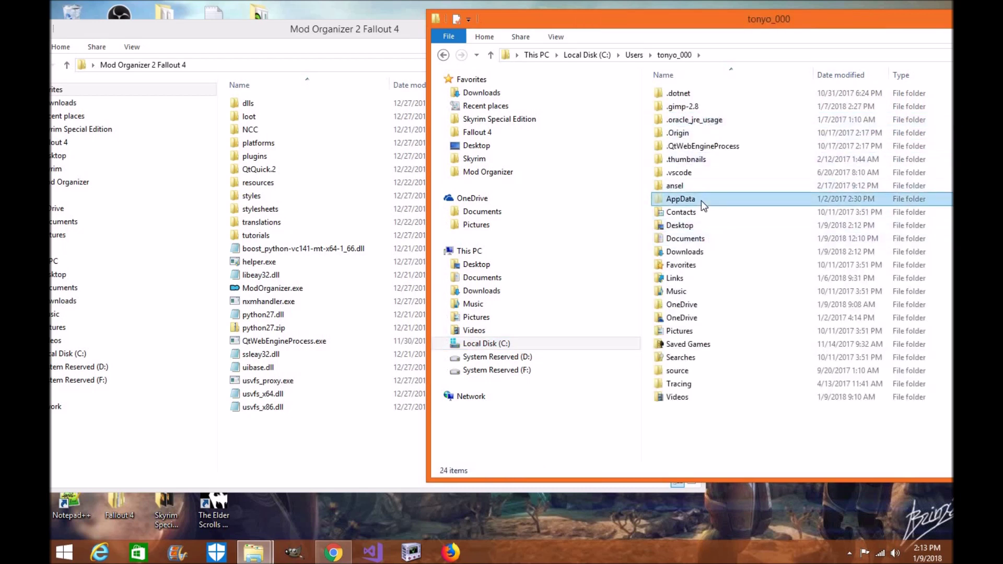
double_click(701, 200)
- Open Local\Mod Organizer, showing its downloads, mods, overwrite and profiles folders
click(692, 93)
double_click(692, 93)
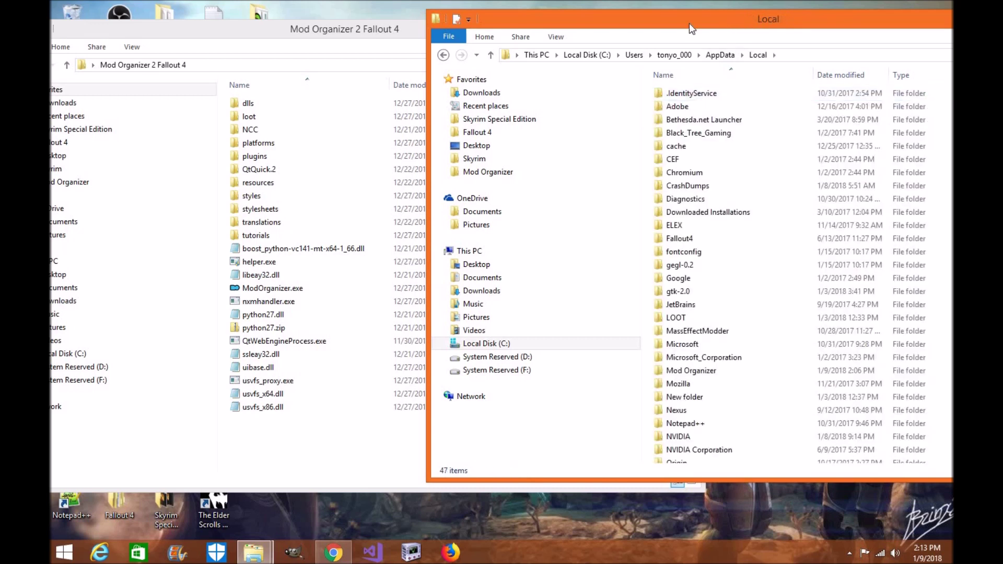
drag(688, 23, 634, 27)
click(695, 361)
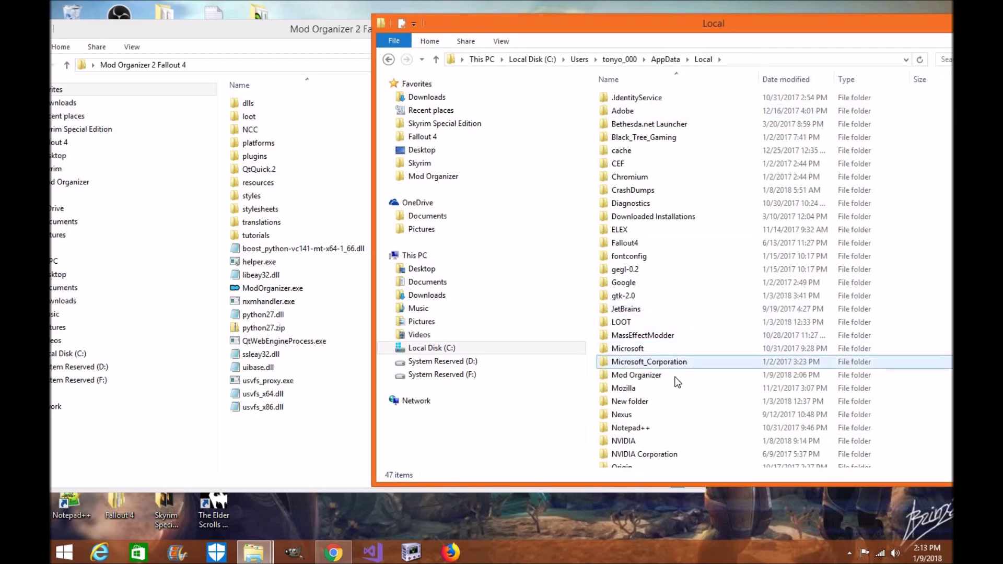
click(675, 376)
double_click(677, 381)
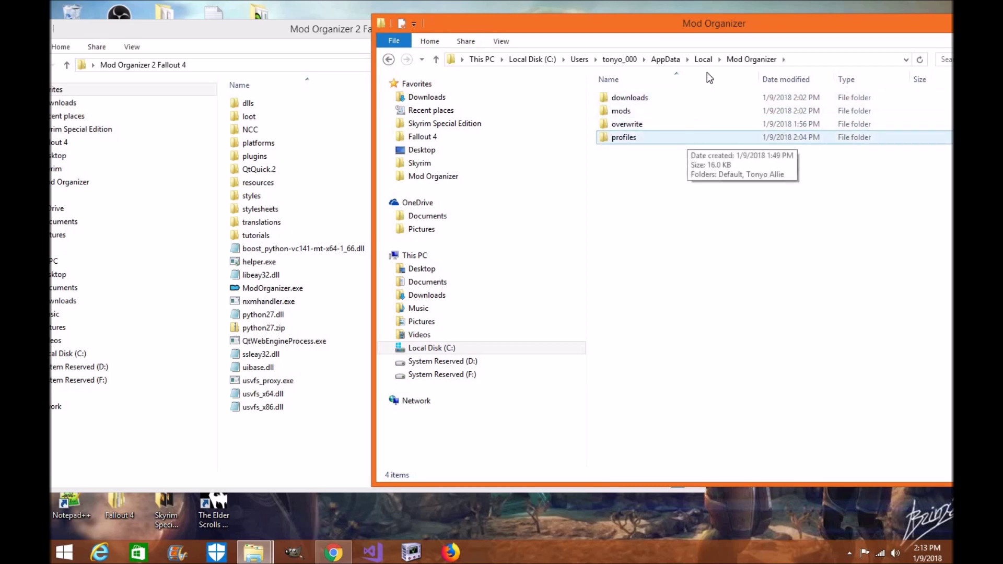
drag(746, 32, 748, 31)
- Select downloads, mods, overwrite and profiles and drag them into the Mod Organizer 2 Fallout 4 window
click(687, 104)
shift+click(673, 149)
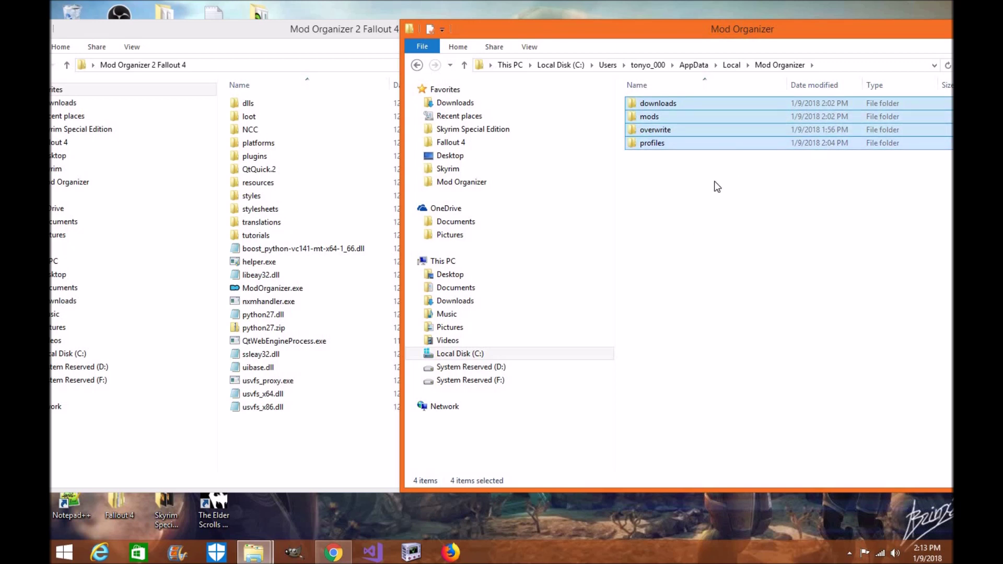
drag(700, 135, 353, 389)
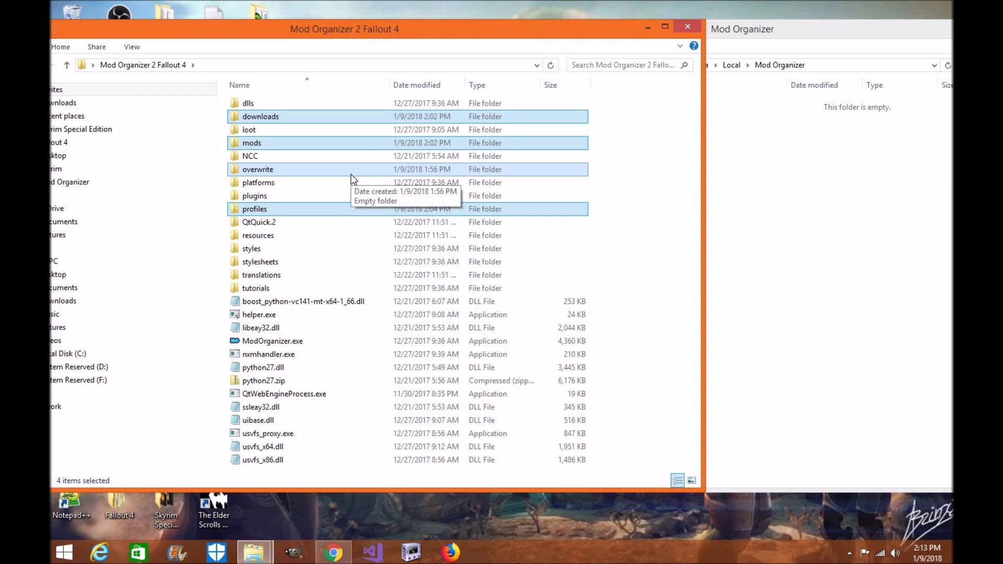
drag(717, 32, 647, 32)
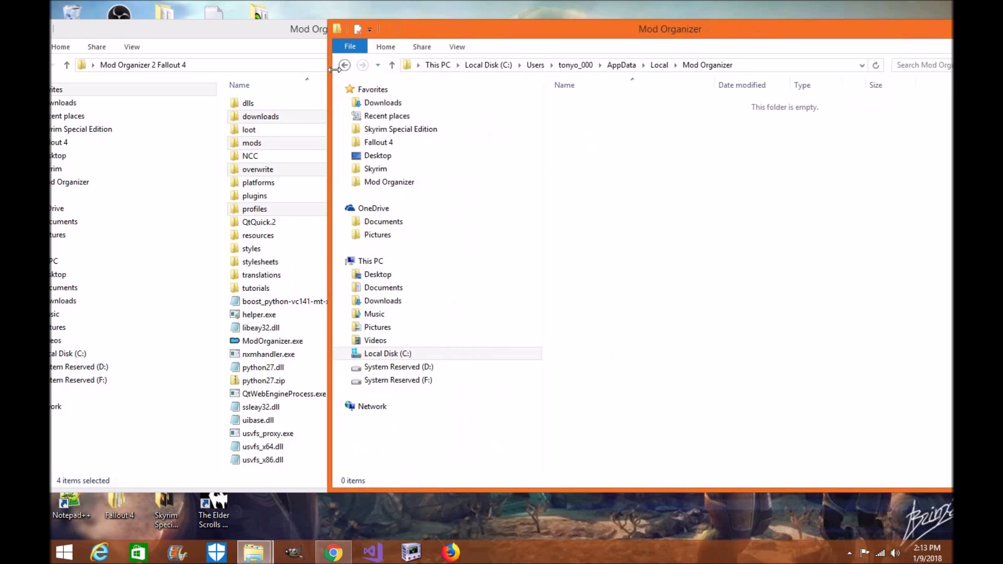
key(BackSpace)
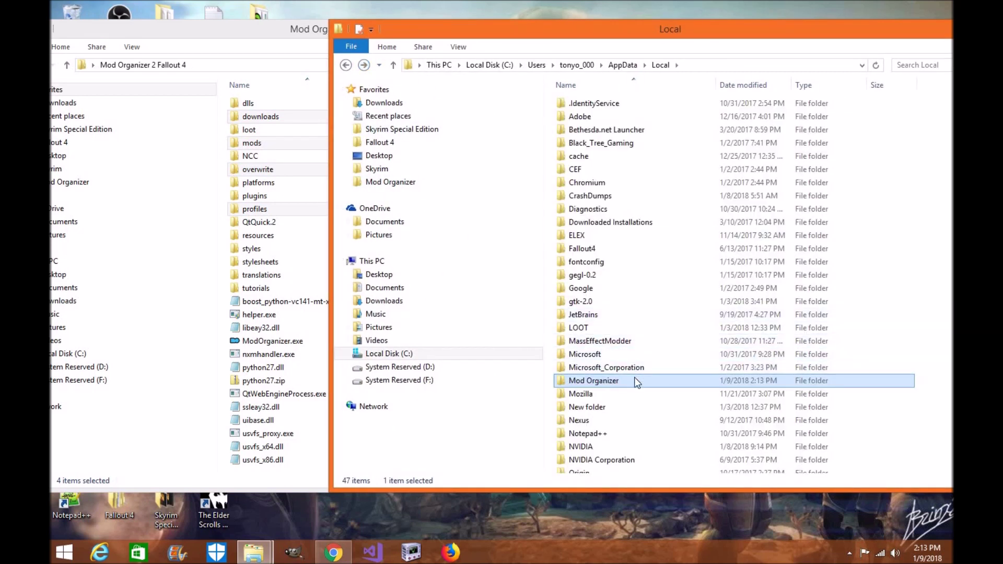
- Copy the Mod Organizer folder from AppData and go to the Fallout 4 game folder
right_click(634, 377)
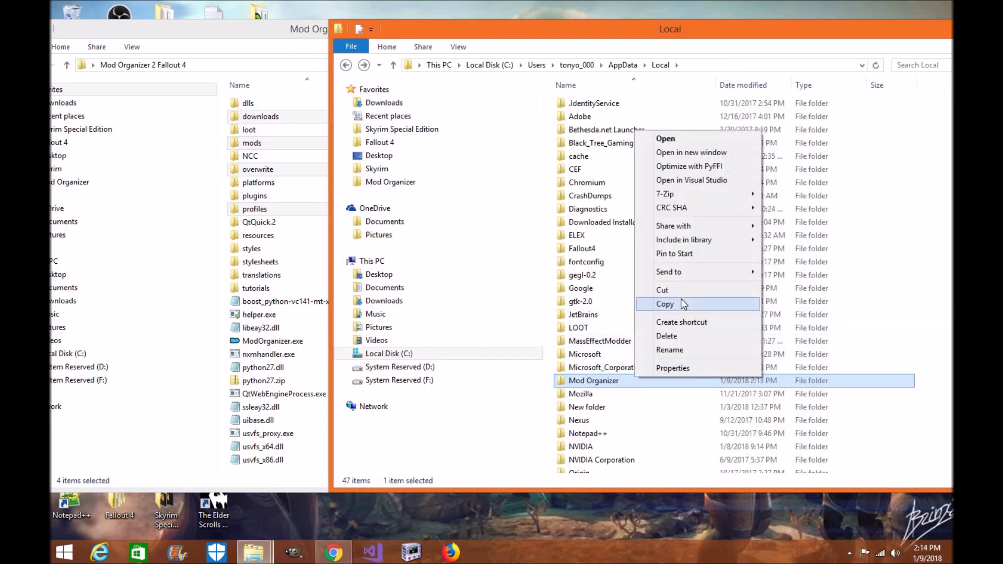
click(681, 304)
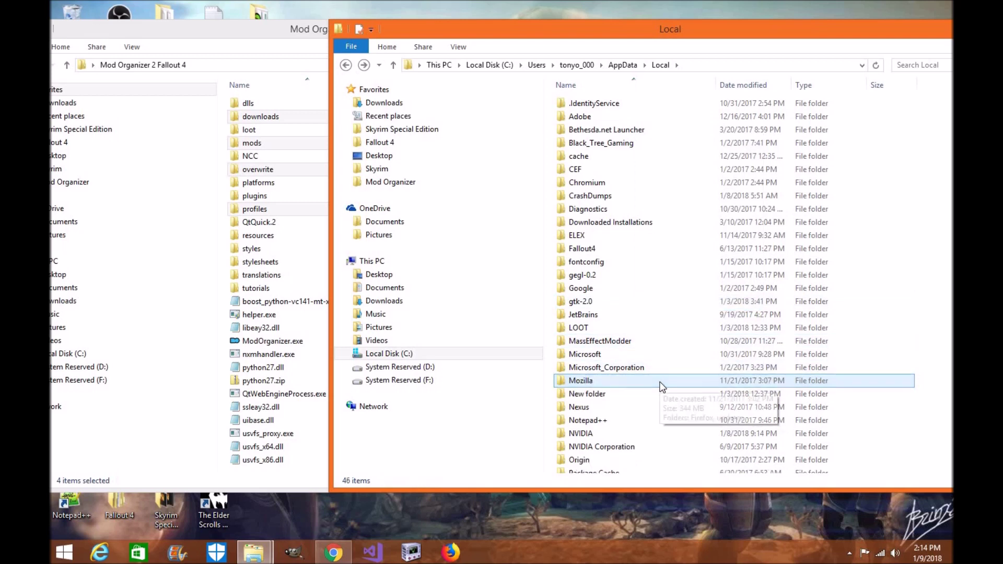
click(379, 142)
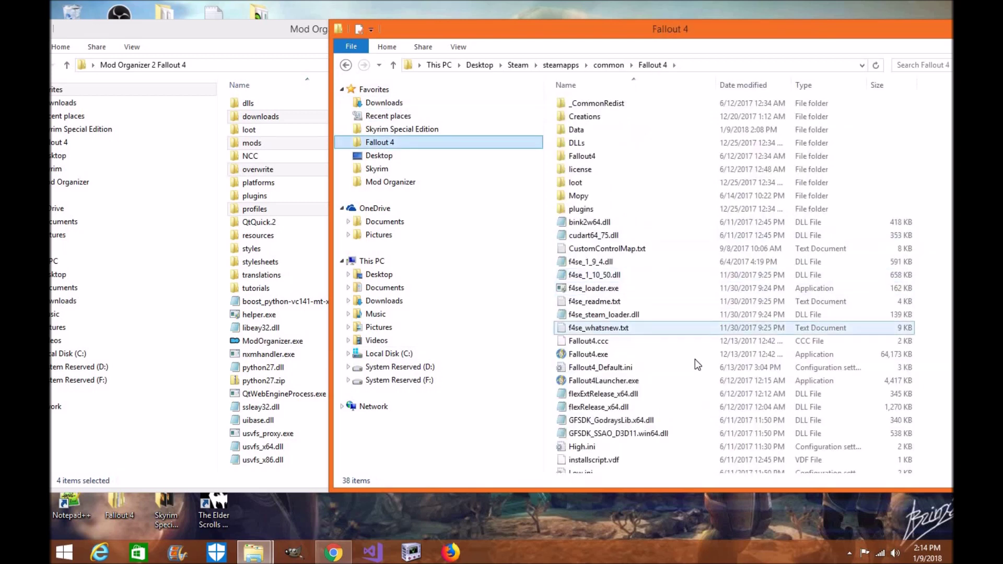
- Try pasting the folder into Fallout 4, cancel the failed copy, and restore the window size
key(ctrl+v)
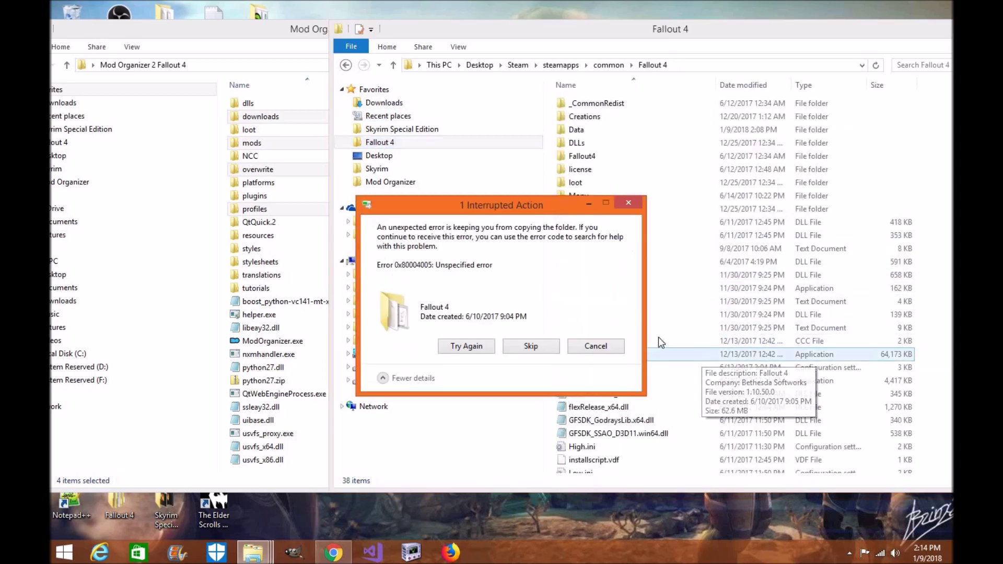
click(608, 347)
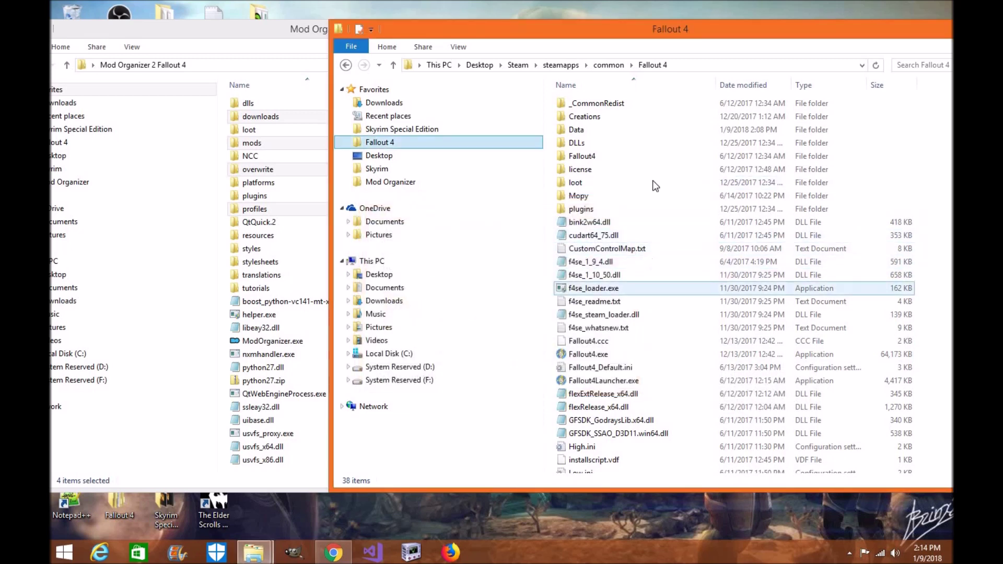
double_click(674, 36)
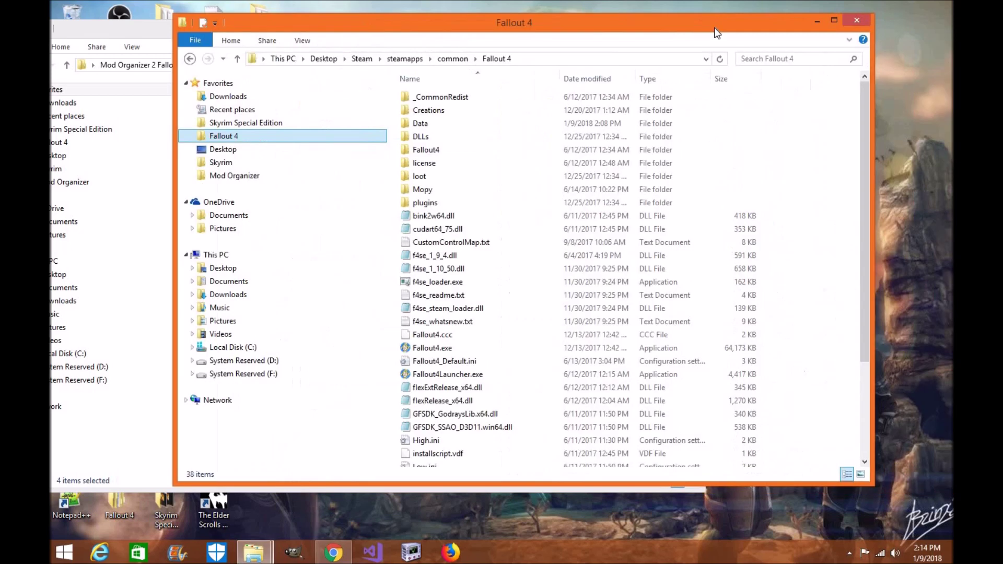
- Run ModOrganizer.exe from the Fallout 4 folder and choose to create a New instance
key(super+Down)
drag(593, 29, 692, 13)
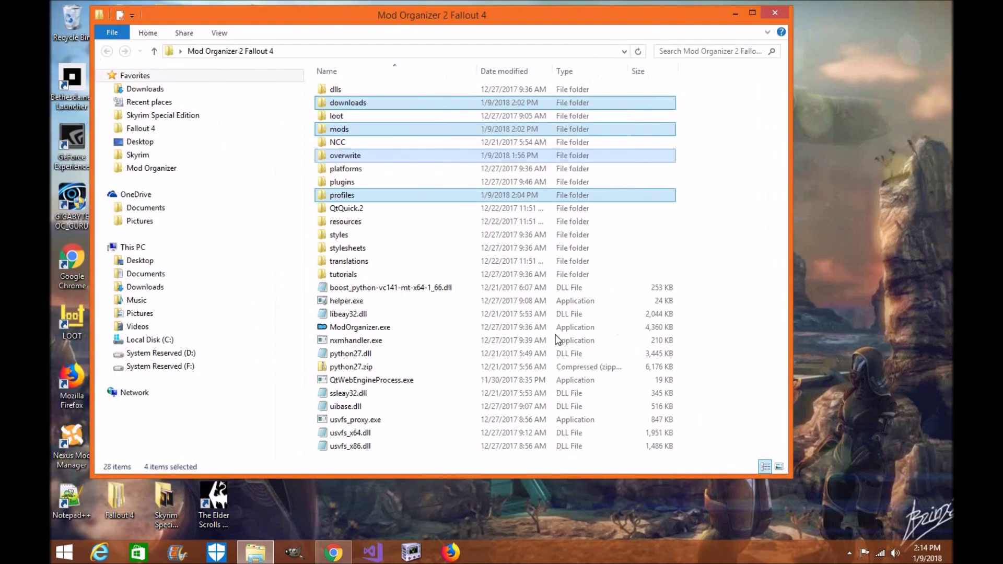
click(383, 377)
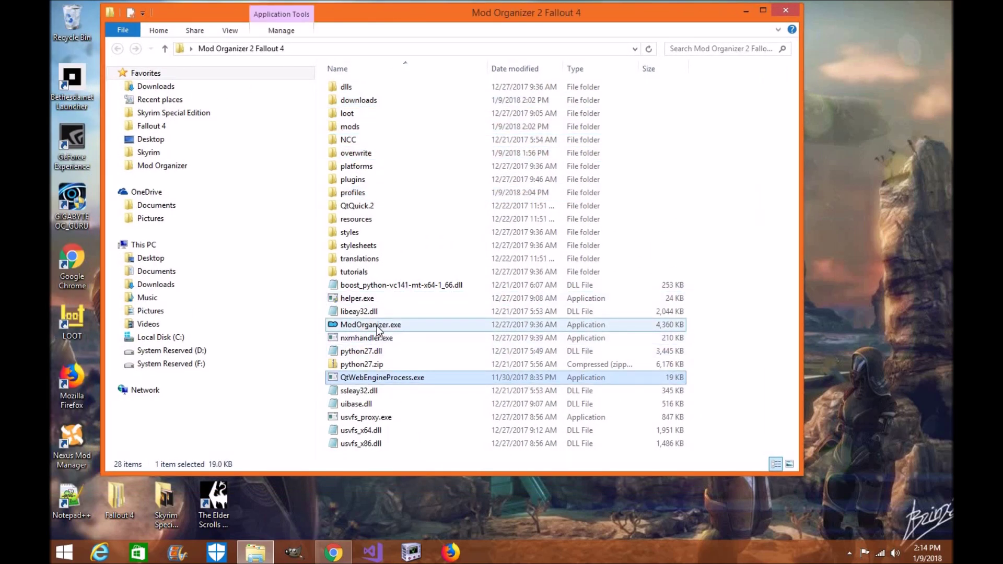
double_click(378, 326)
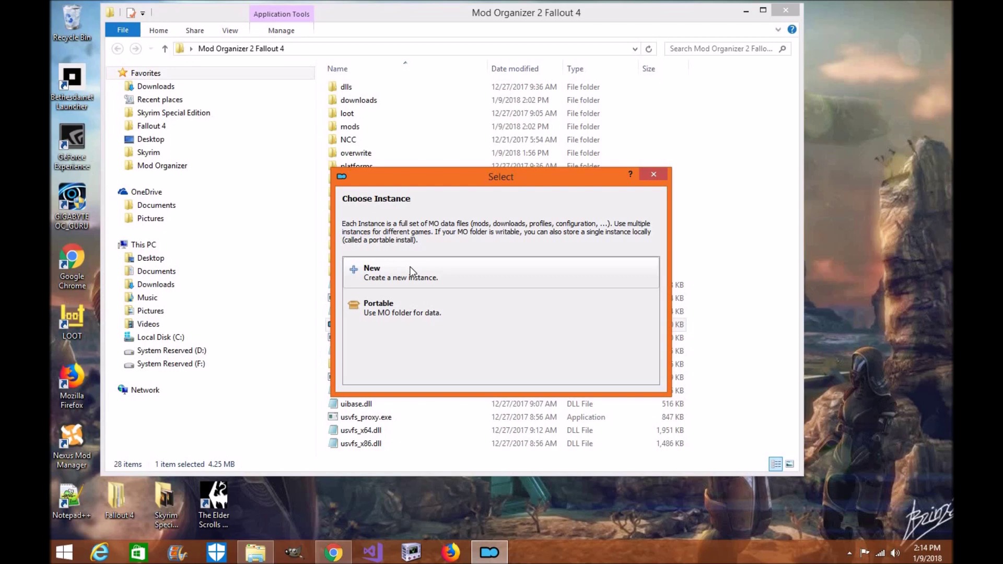
click(410, 272)
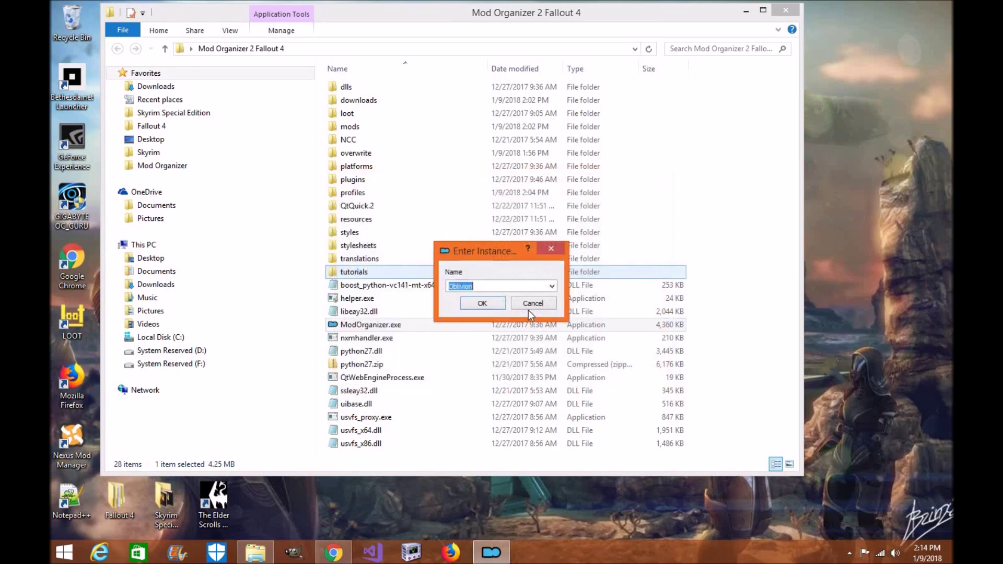
- Pick Fallout 4 from the instance Name drop-down, then cancel the naming prompt
click(551, 285)
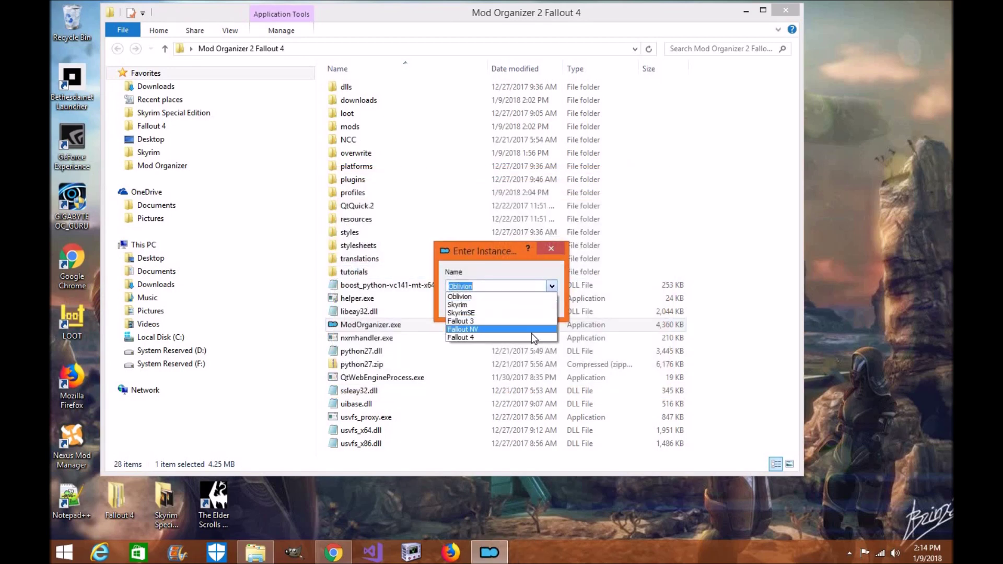
click(532, 336)
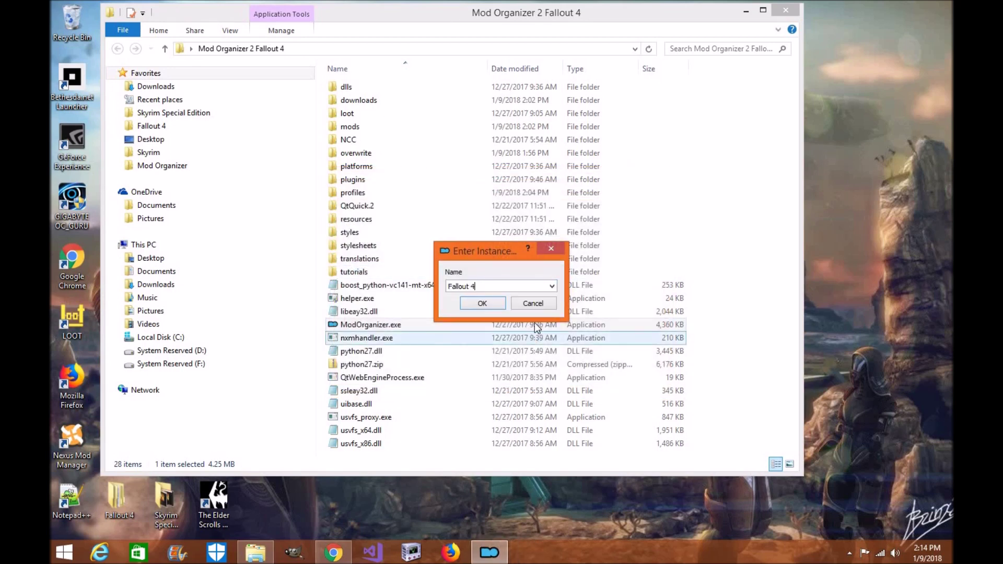
click(552, 290)
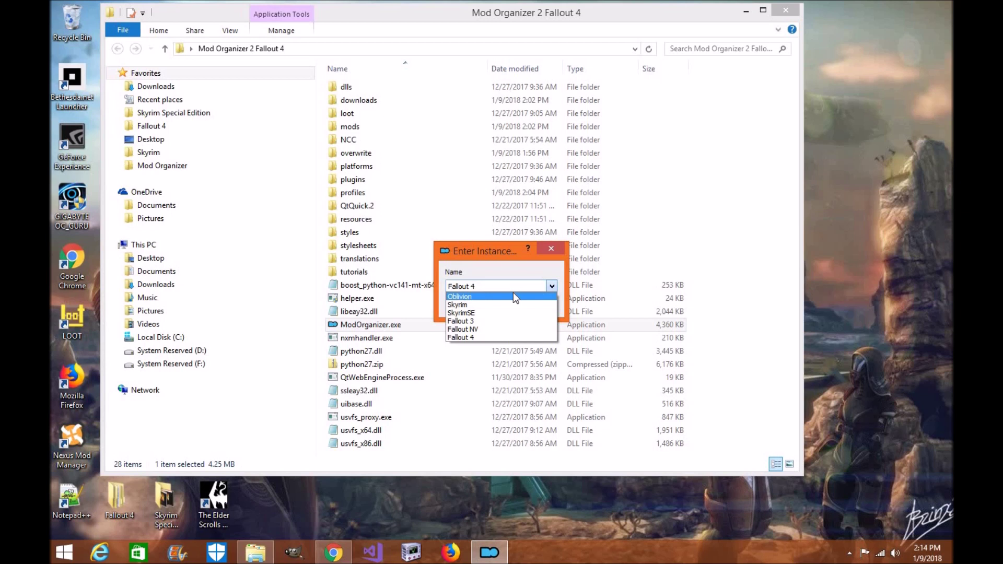
click(518, 262)
click(553, 287)
click(511, 338)
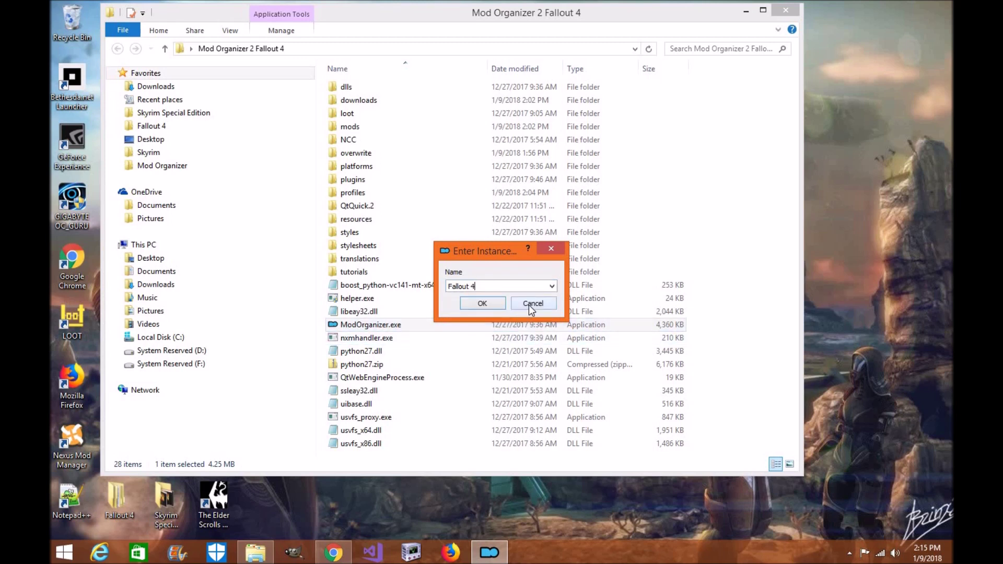
click(529, 305)
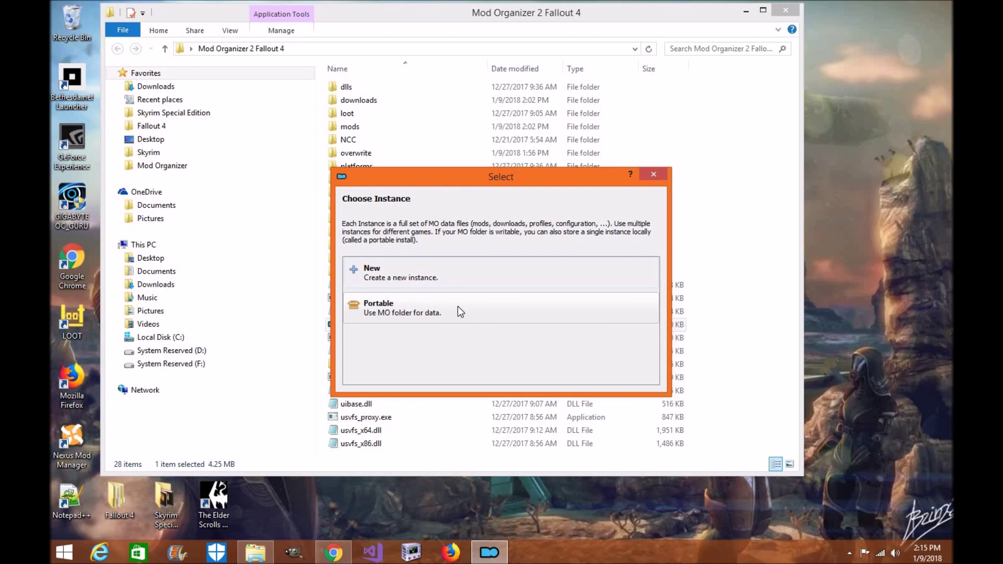
- Create a Portable instance managing Fallout 4 and decline the first-run tutorial
click(458, 309)
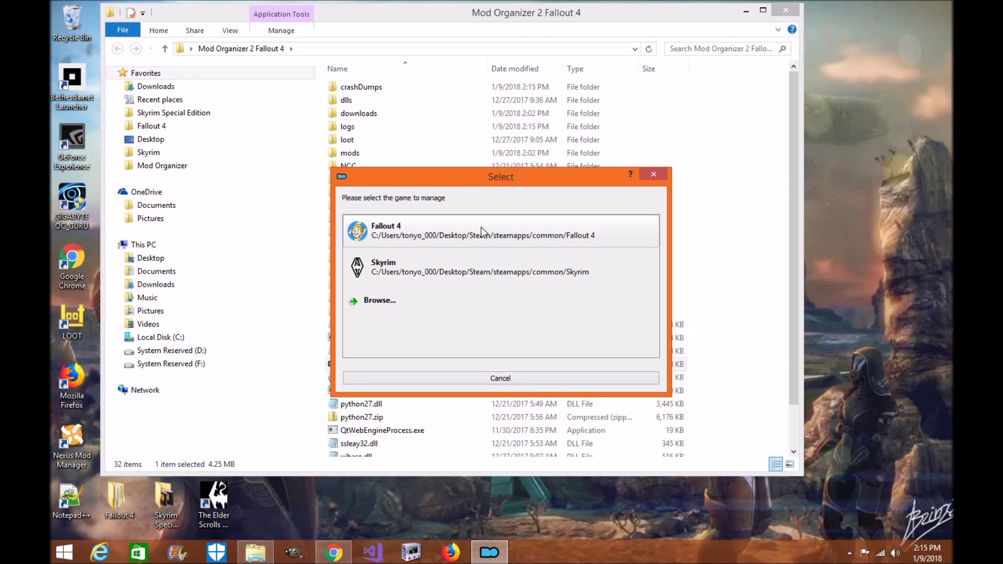
click(481, 232)
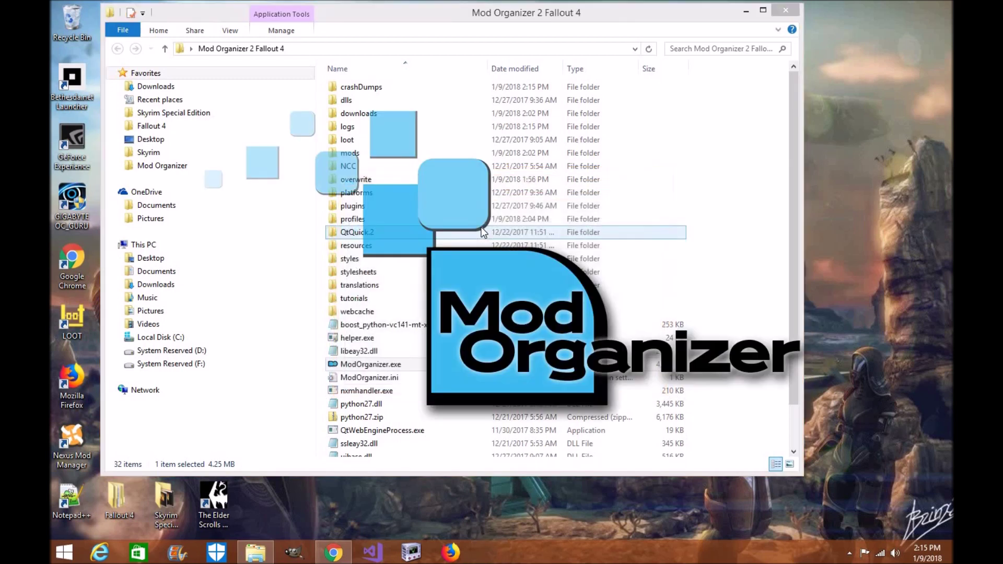
click(746, 11)
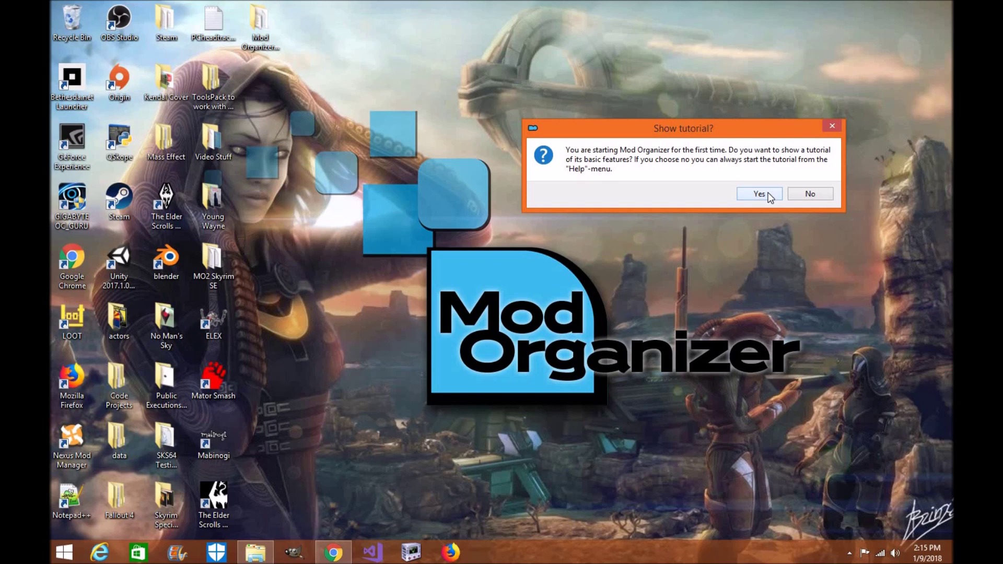
click(809, 194)
- Let Mod Organizer handle nxm links, then bring up its Settings dialog
drag(579, 255, 628, 189)
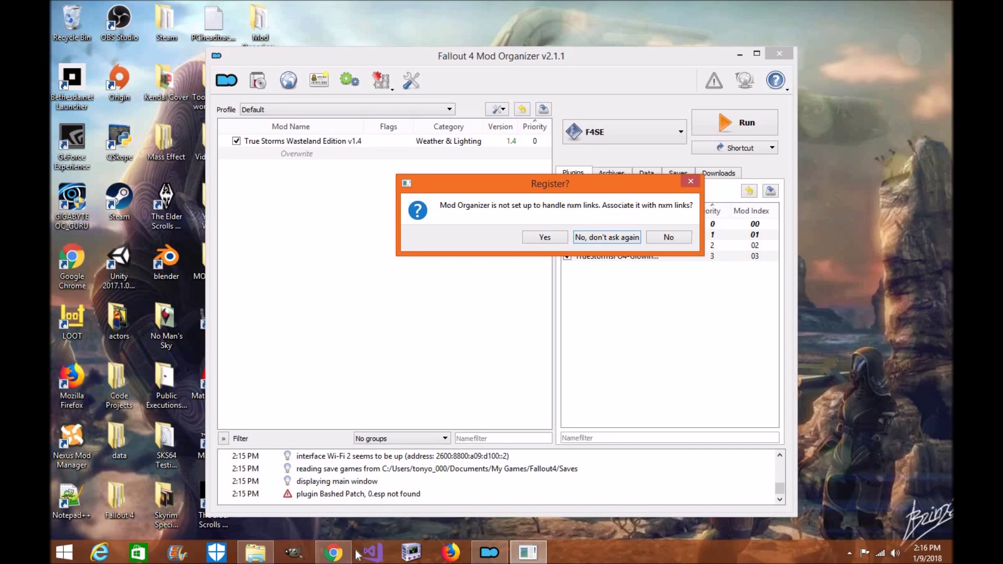
click(333, 552)
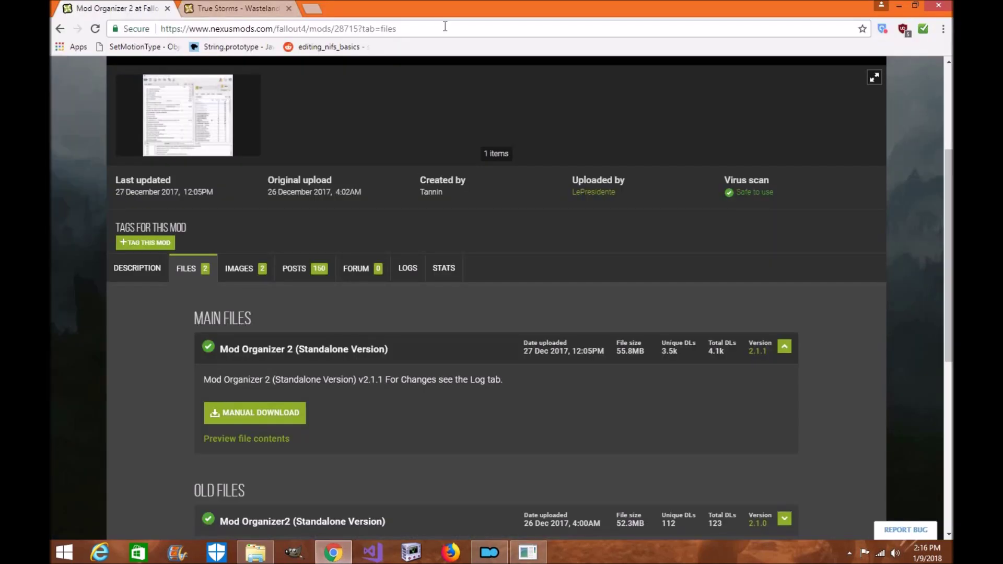
click(899, 5)
click(546, 237)
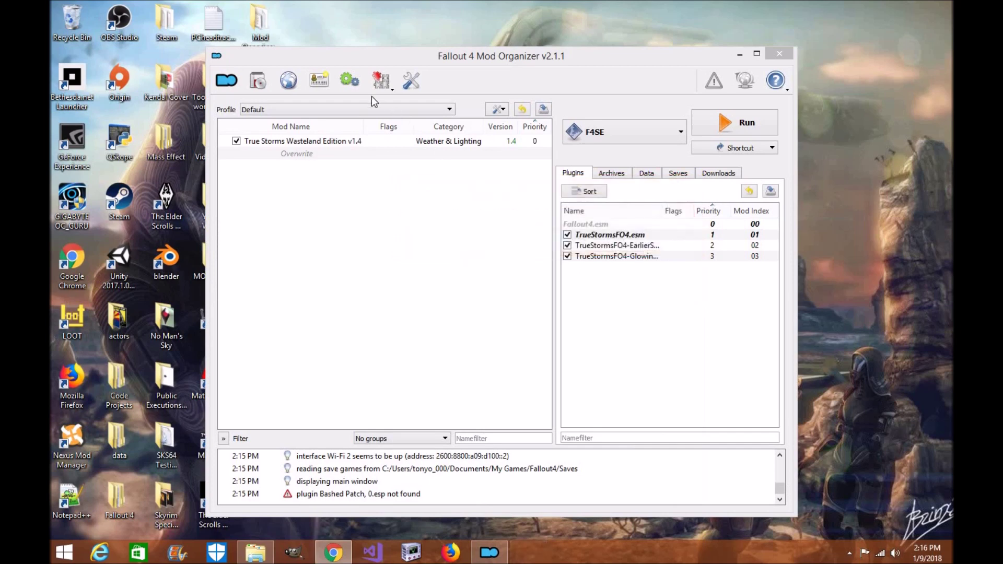
click(419, 83)
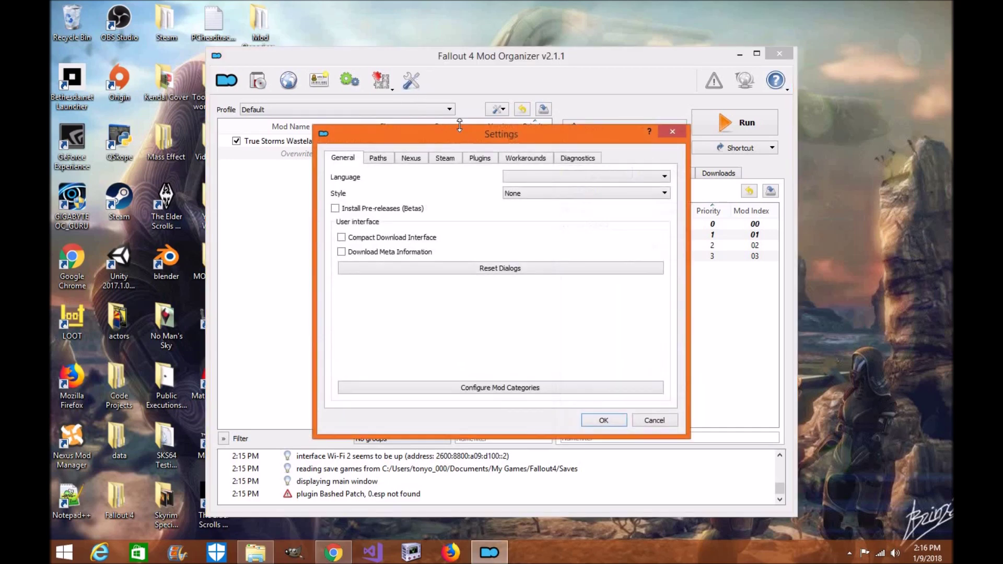
- Enable Nexus automatic log-in with the account username and password, save, and show Downloads
drag(487, 133, 488, 119)
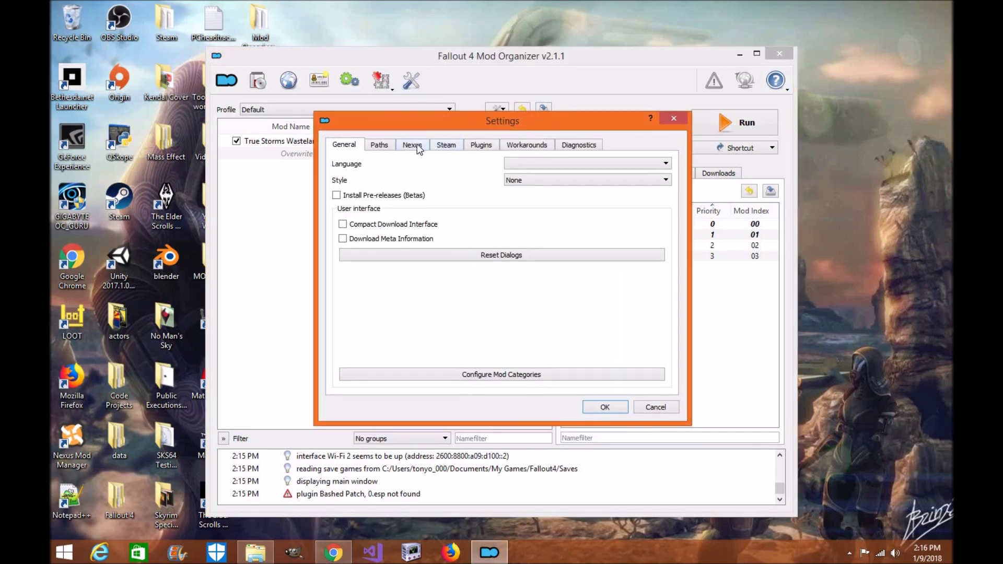
click(417, 146)
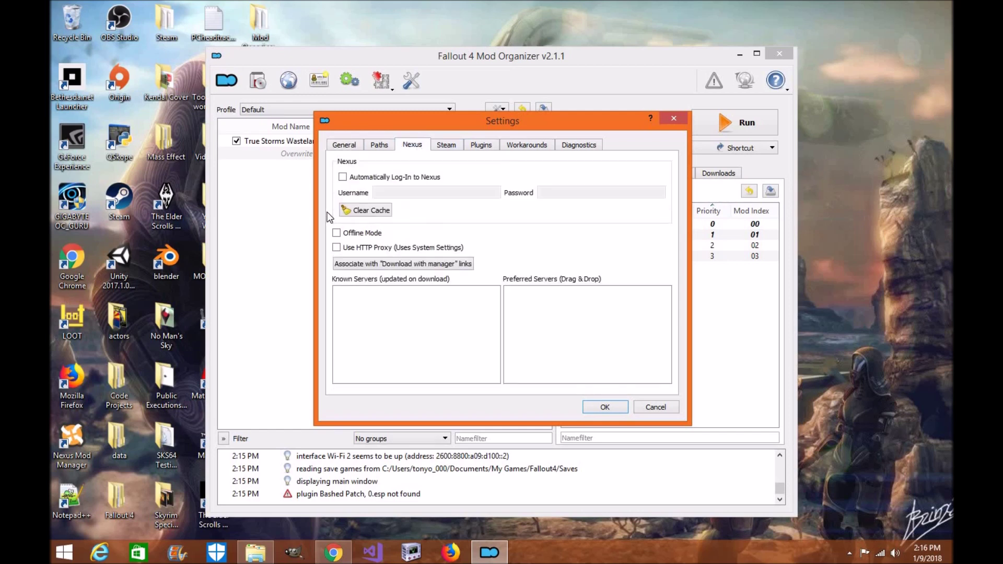
click(354, 178)
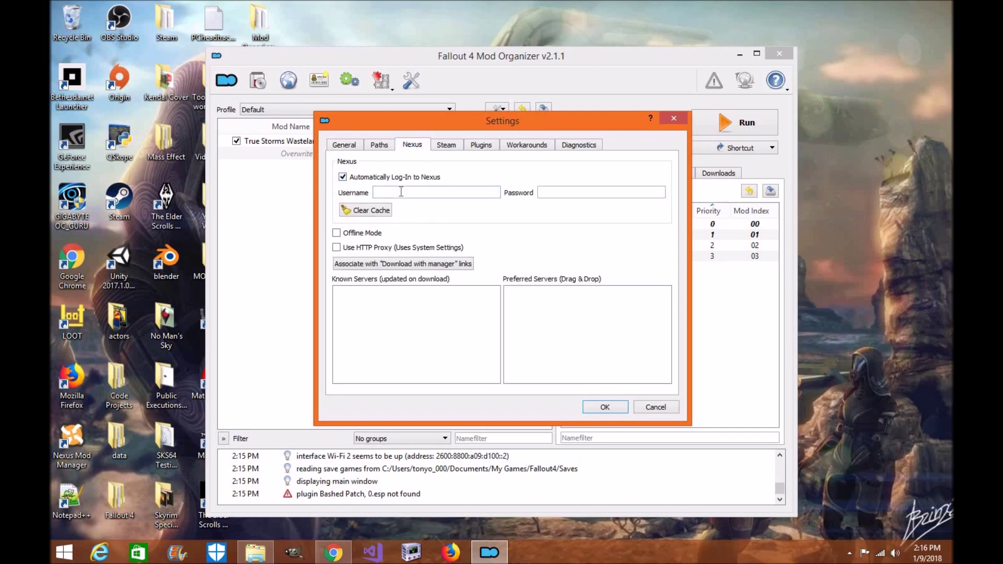
click(401, 192)
text(Tooneyman)
click(616, 188)
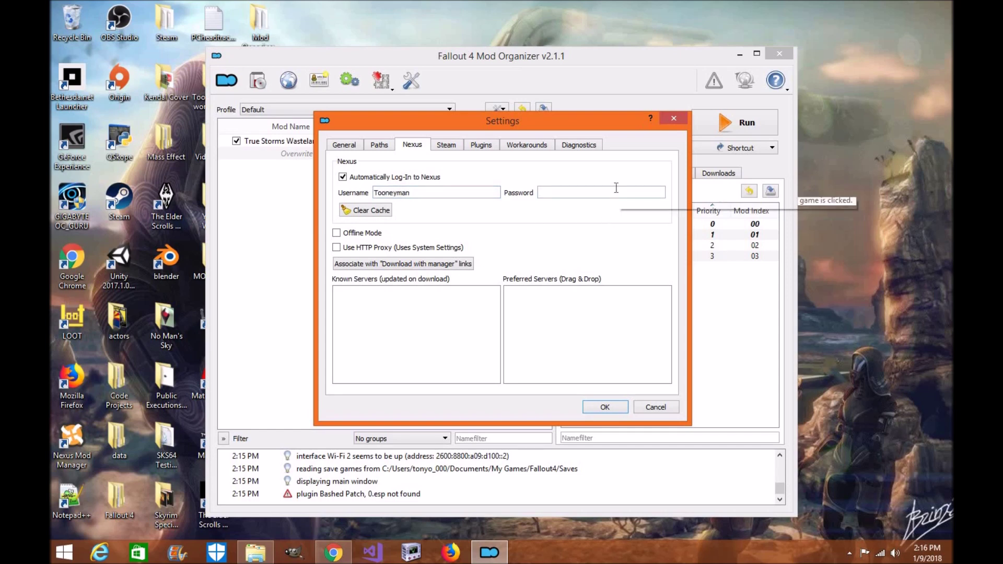
key(ctrl+v)
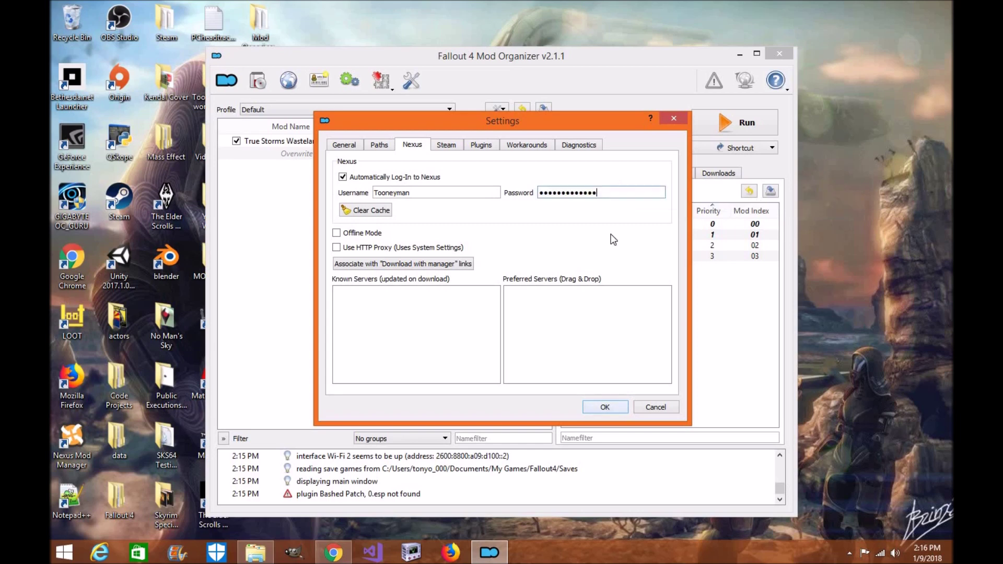
click(605, 408)
click(703, 172)
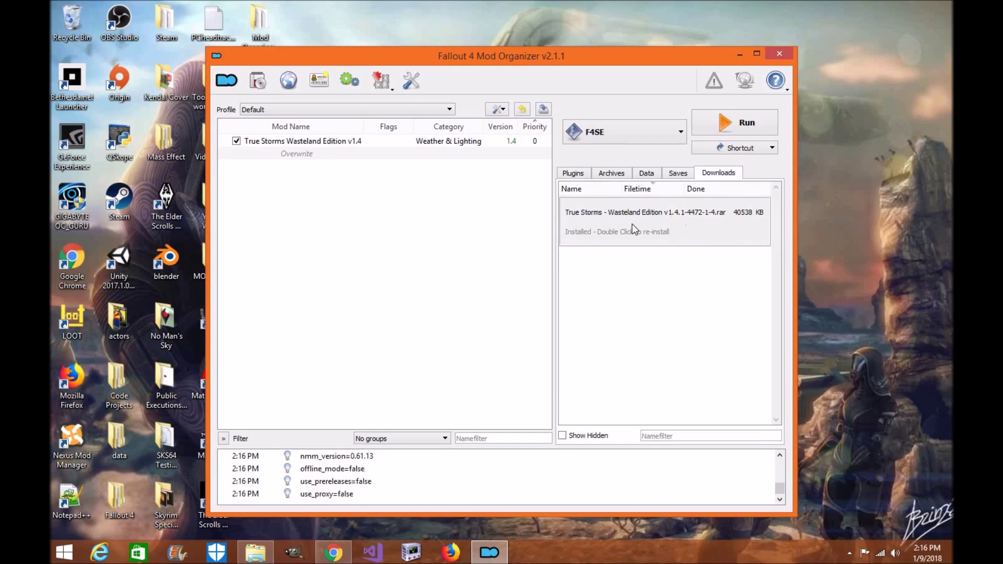
- Bring up the True Storms mod page in Chrome
mouse_move(663, 230)
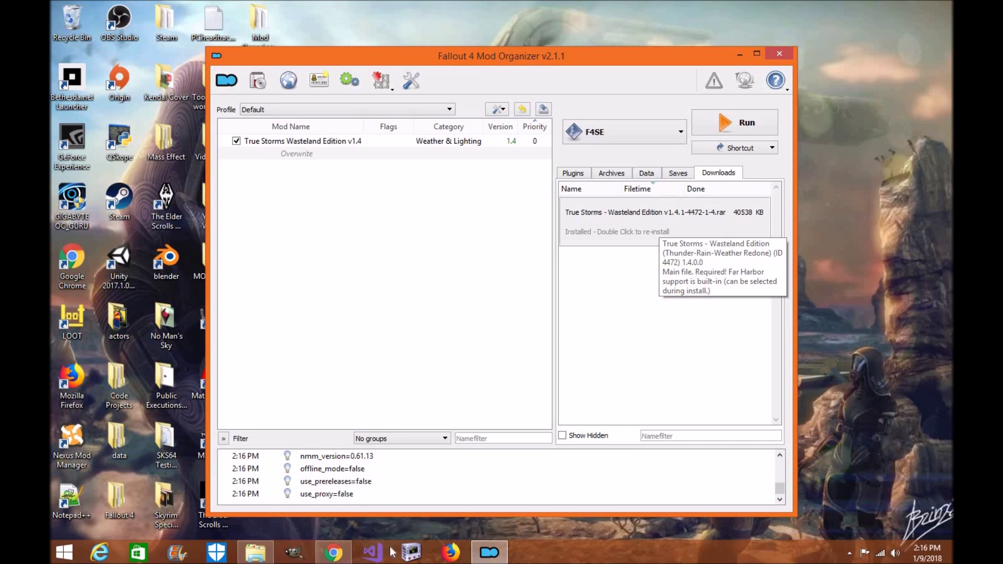
click(345, 557)
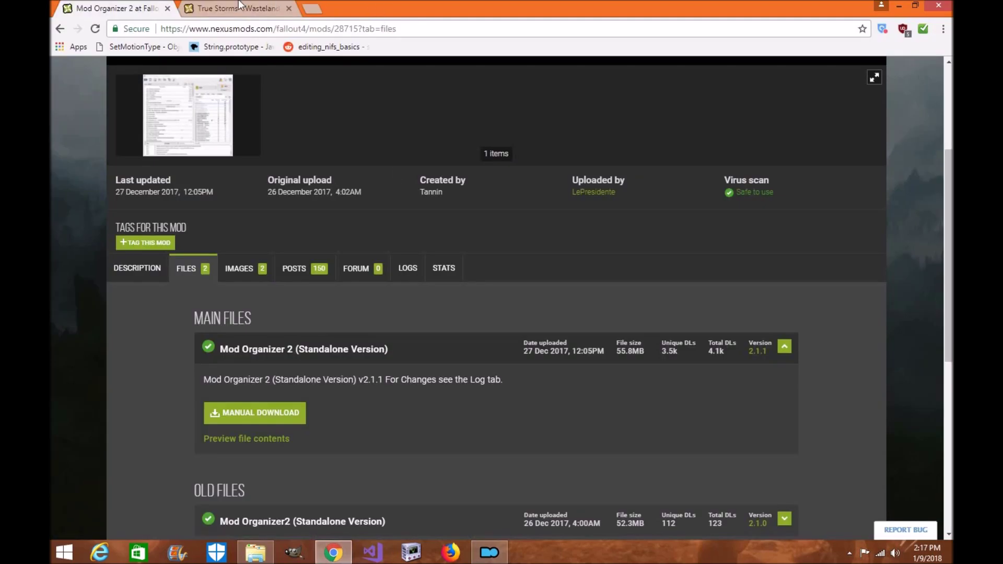
click(243, 11)
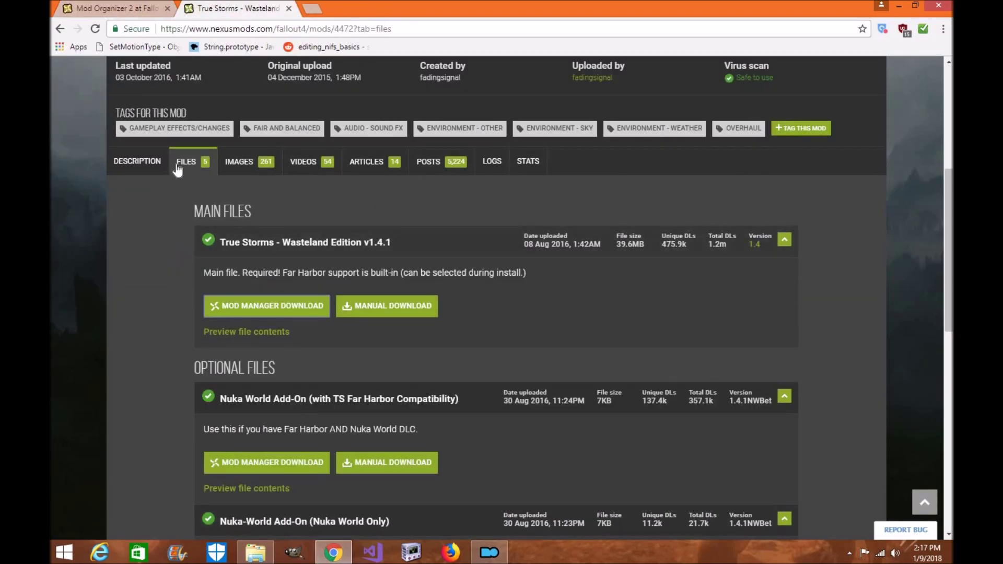
scroll(365, 177, up, 6)
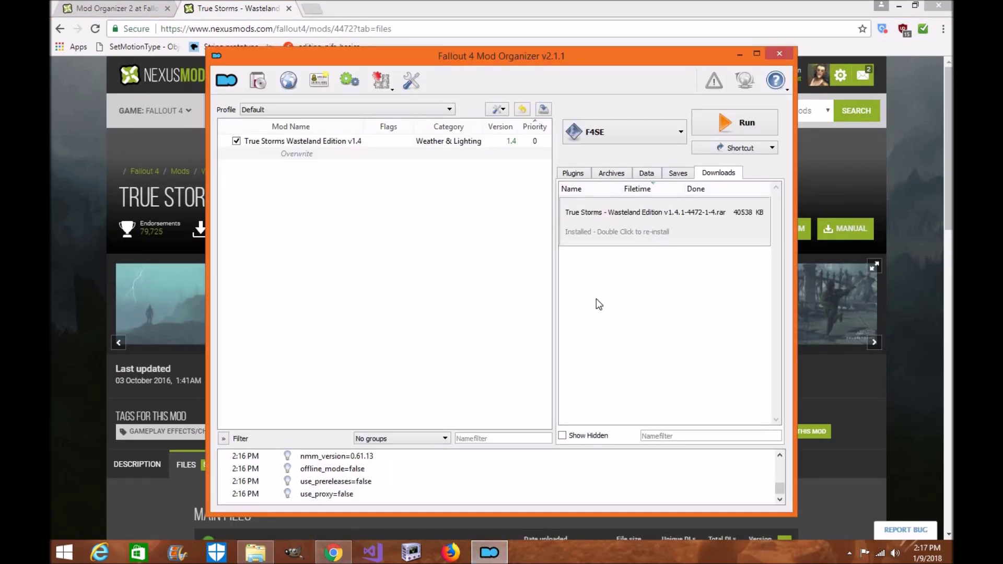
- In the Plugins tab, switch to the other profile and select Fallout4.esm
click(575, 173)
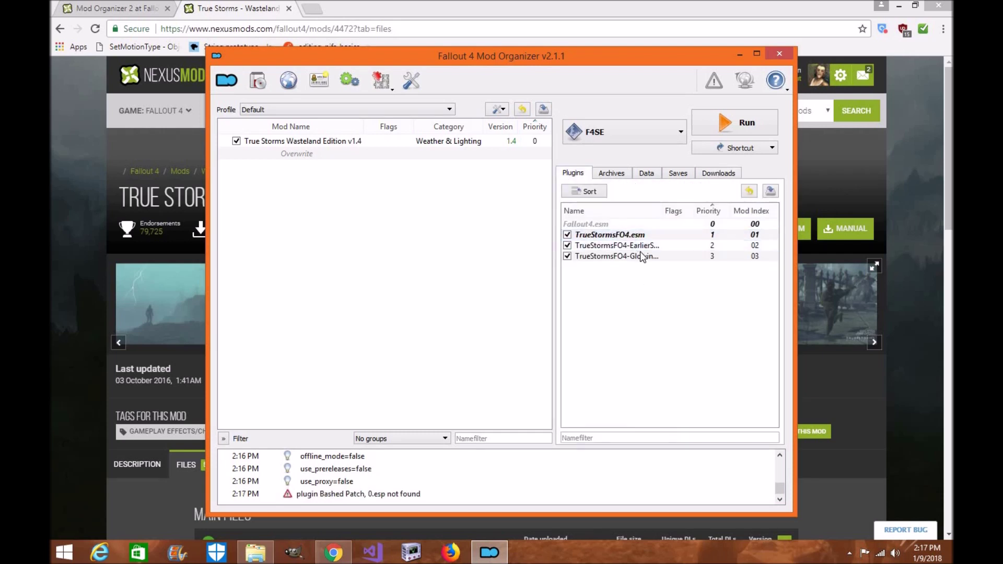
click(415, 107)
click(414, 137)
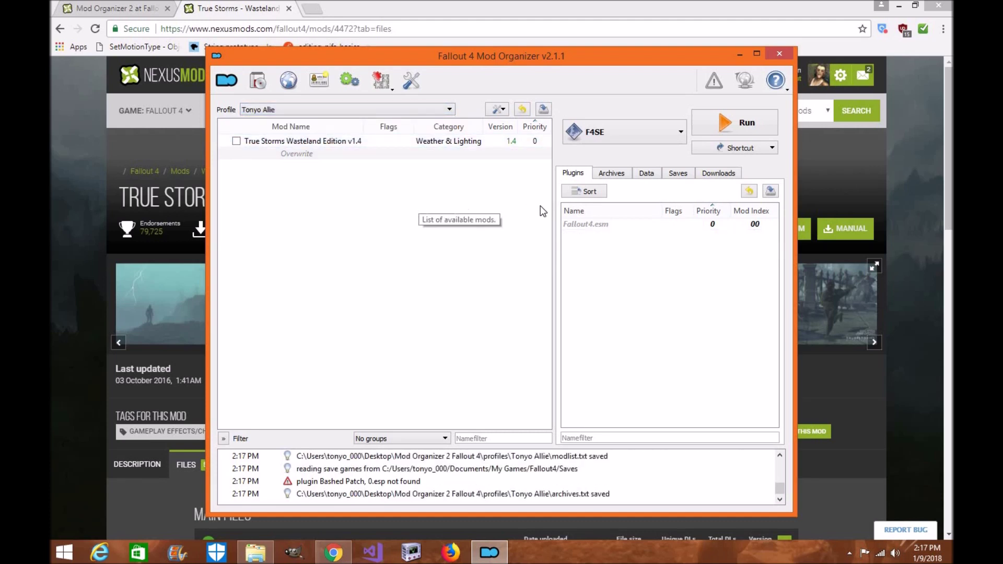
click(604, 225)
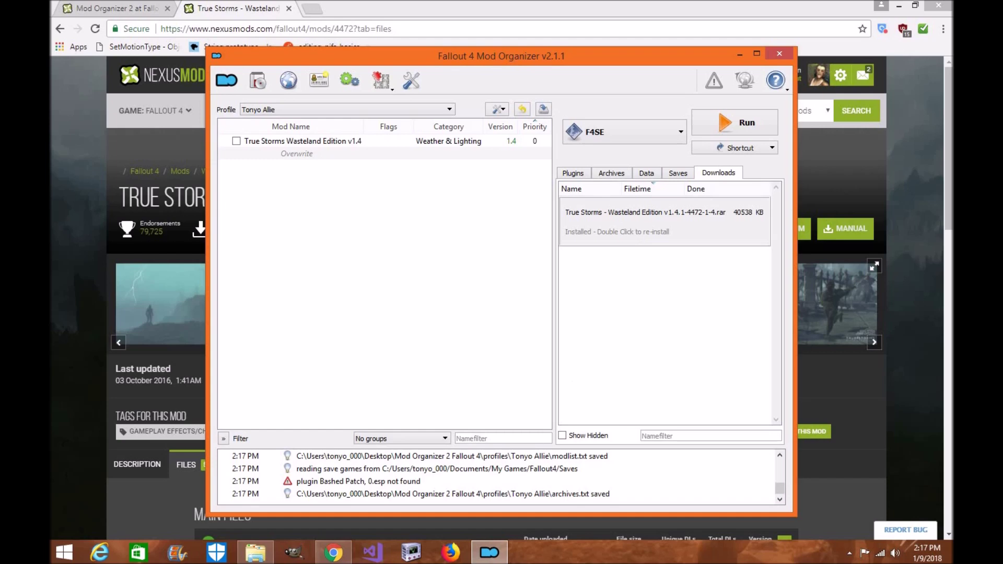
click(328, 558)
- Open and read through the True Storms mod description
scroll(286, 291, down, 5)
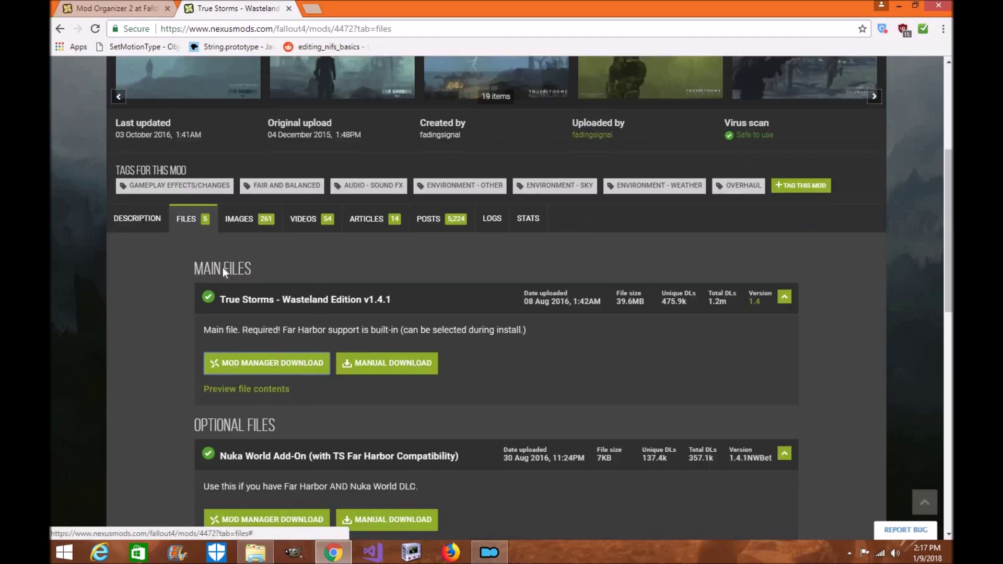
click(133, 213)
scroll(690, 241, down, 3)
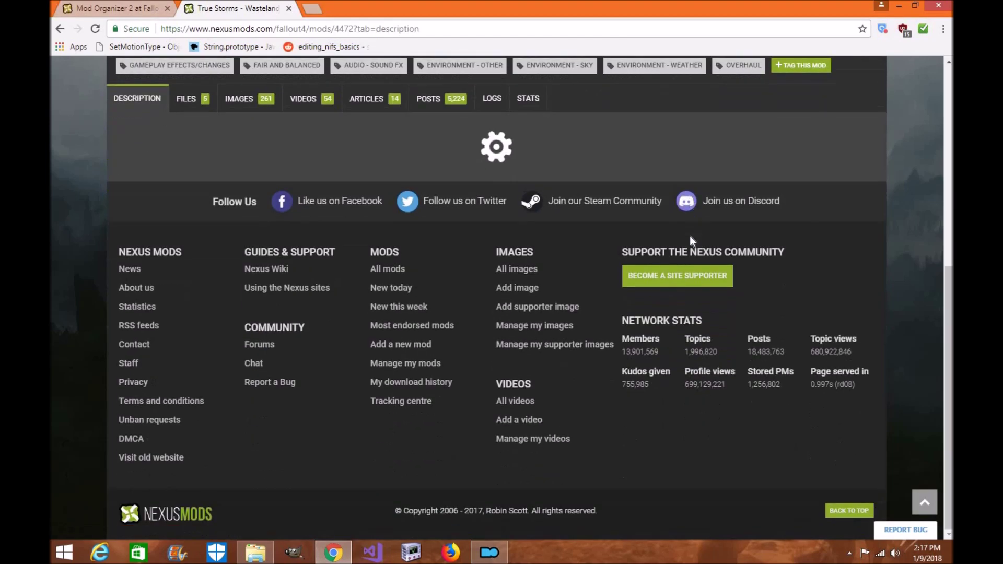
scroll(690, 241, down, 8)
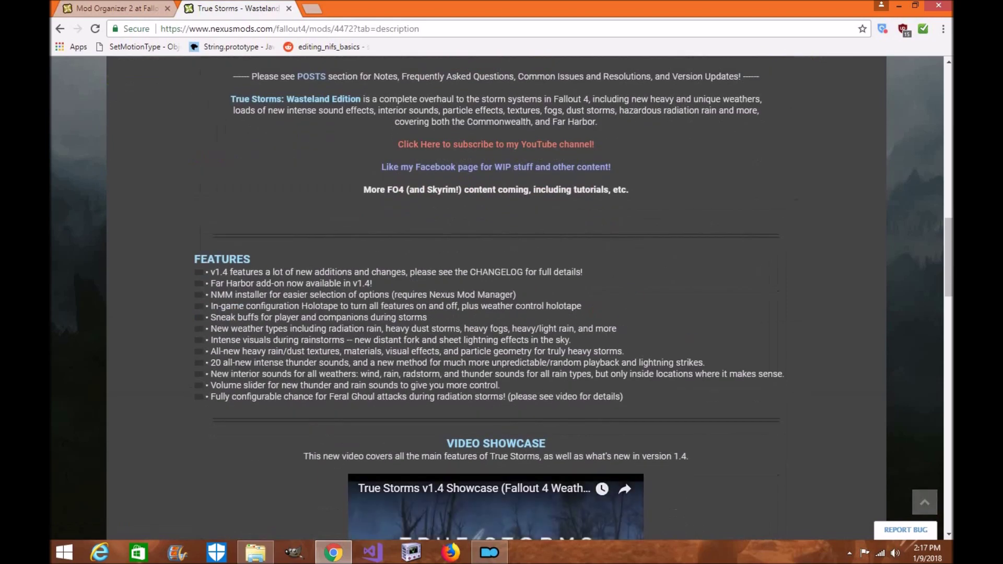
scroll(662, 235, down, 9)
scroll(661, 236, down, 8)
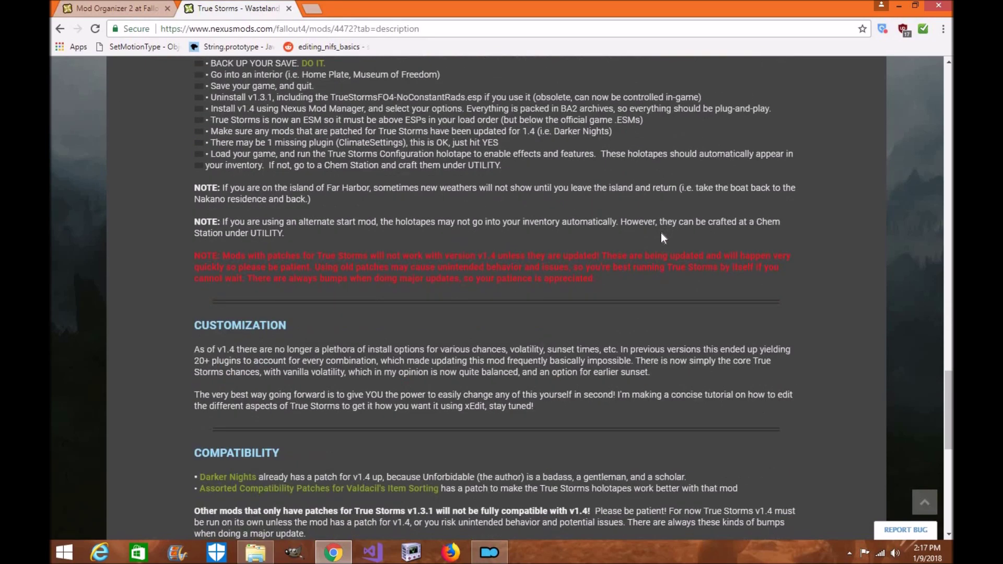
scroll(661, 238, down, 8)
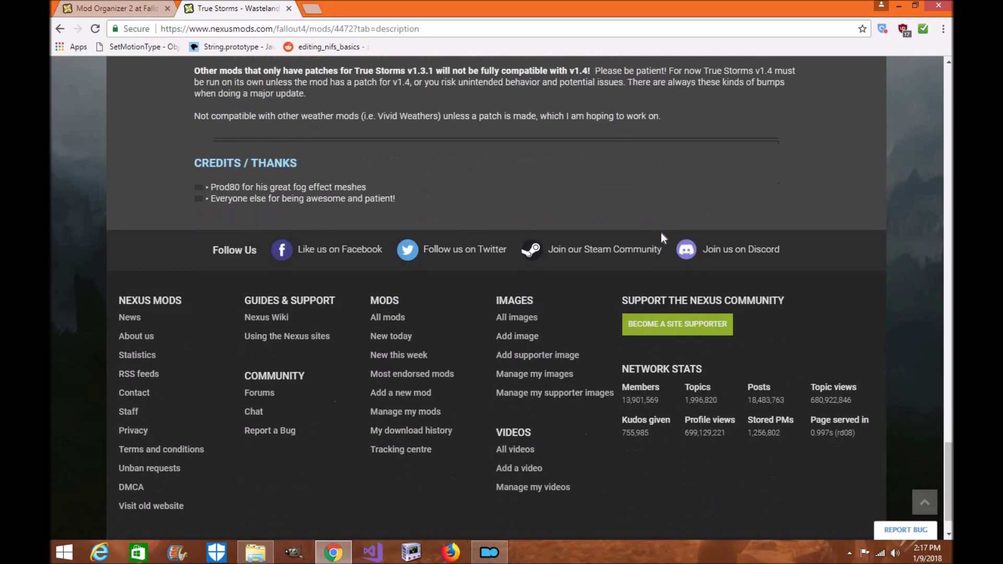
scroll(661, 238, up, 13)
scroll(660, 233, up, 10)
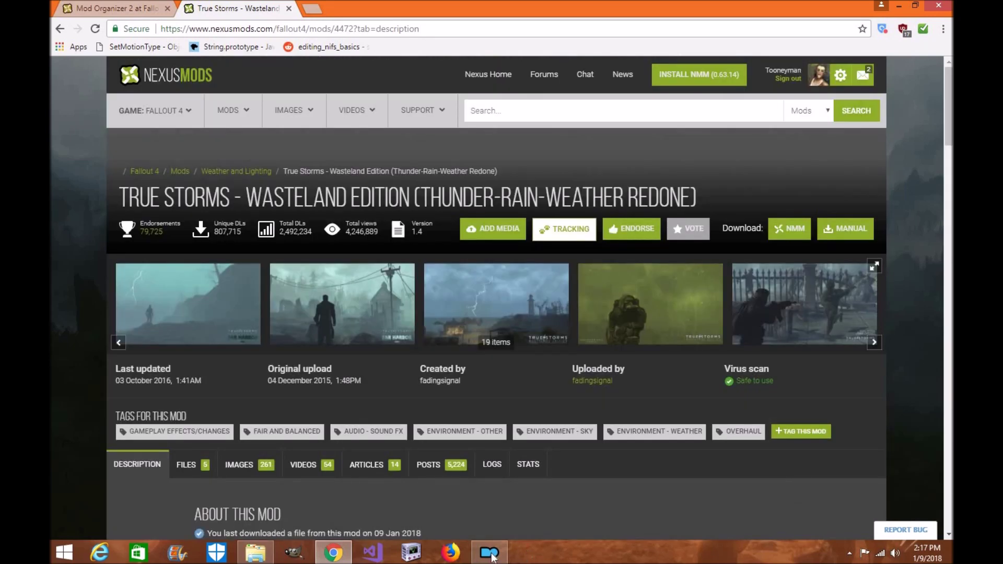
scroll(555, 277, down, 1)
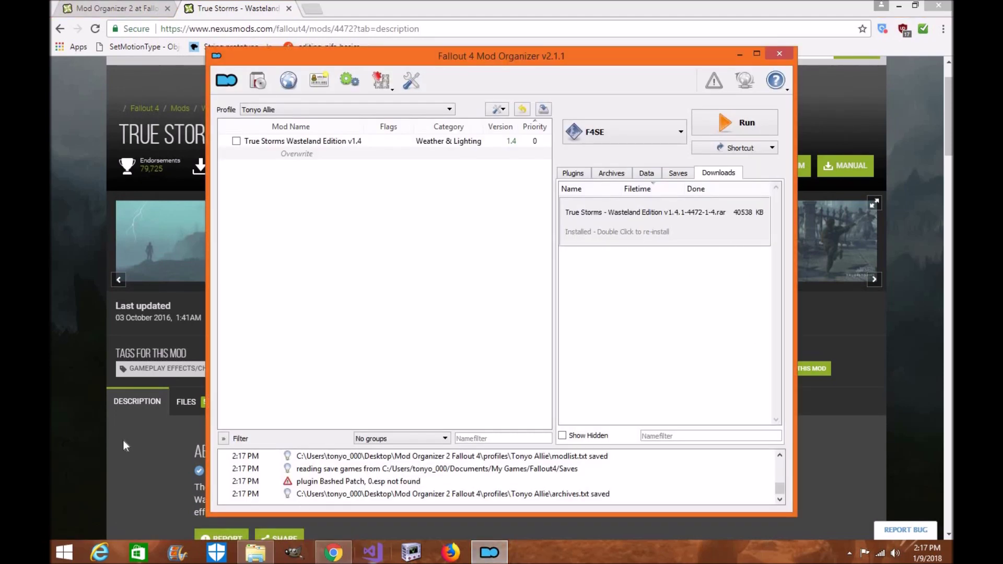
- On the FILES tab, request MOD MANAGER DOWNLOAD for the Wasteland Edition v1.4.1 main file
click(196, 402)
click(196, 402)
scroll(488, 463, down, 1)
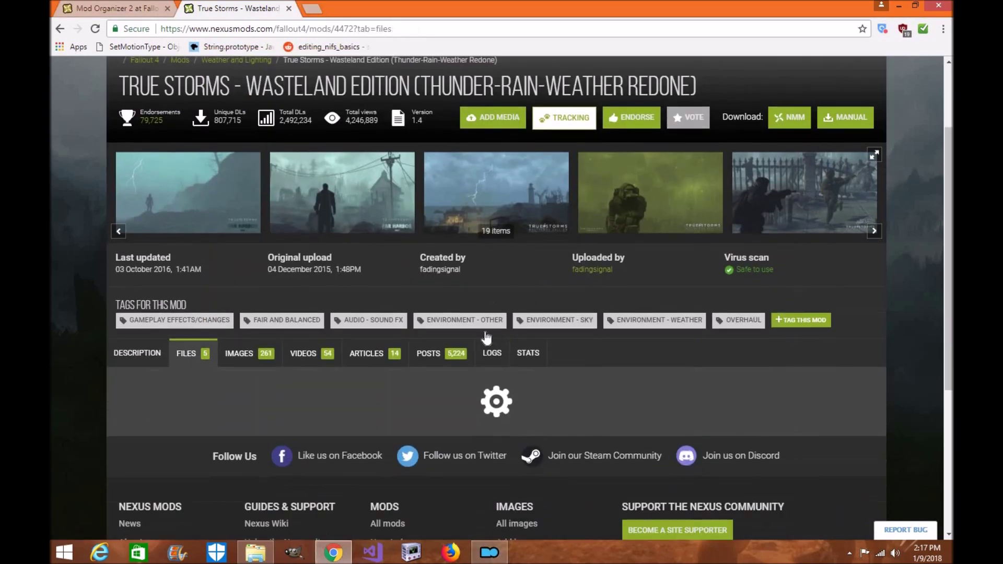
click(280, 483)
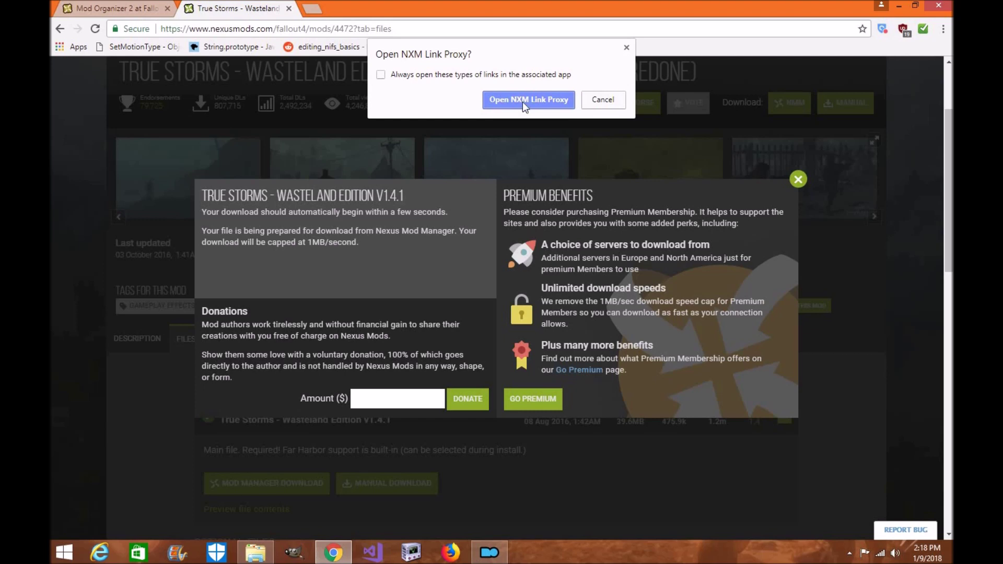
- Open the link in NXM Link Proxy and confirm downloading True Storms again
click(544, 100)
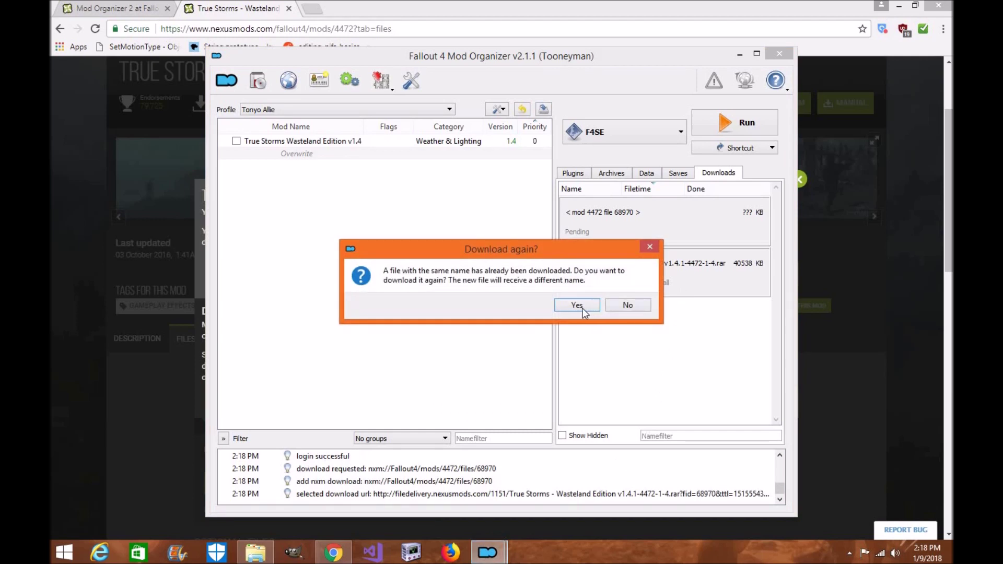
click(577, 305)
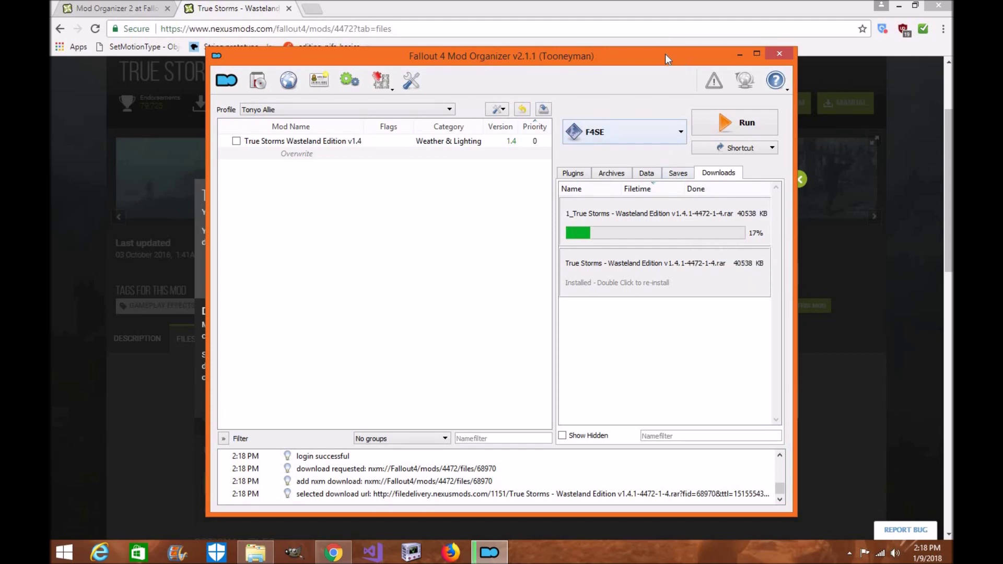
- Move and maximize the Mod Organizer window, then check the programs-to-launch list
drag(666, 54, 647, 49)
double_click(732, 48)
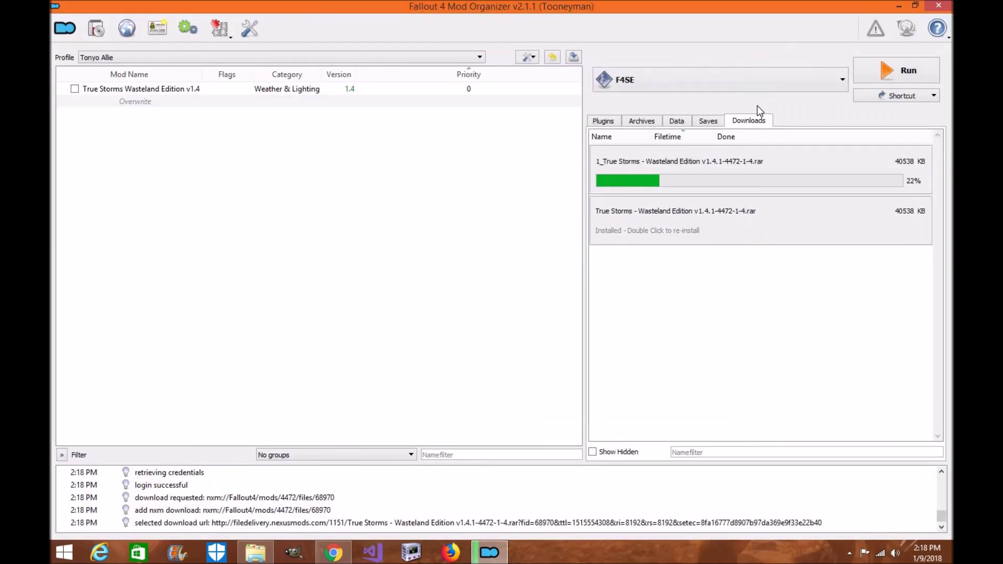
click(760, 88)
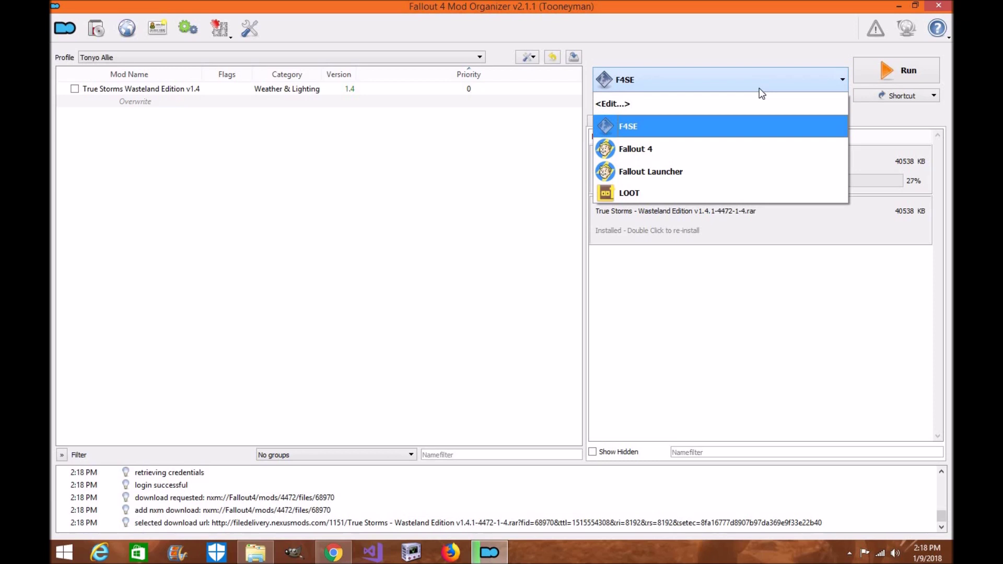